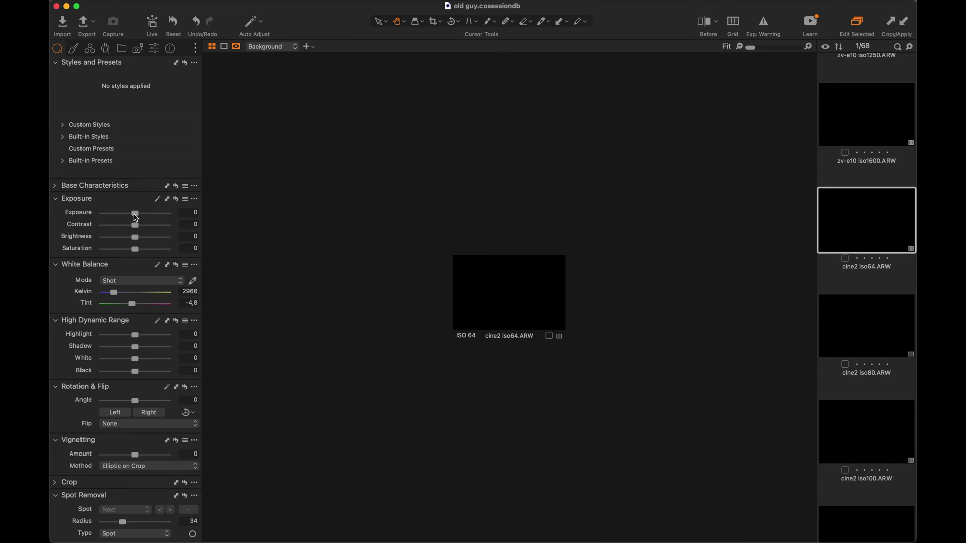
# Step: Set cine2 iso64 to Exposure 4, Contrast -50 and Saturation 100, then zoom to 1600%
pyautogui.moveTo(135, 218); pyautogui.dragTo(200, 216)
pyautogui.moveTo(135, 226); pyautogui.dragTo(80, 230)
pyautogui.moveTo(136, 249); pyautogui.dragTo(200, 248)
pyautogui.moveTo(750, 48); pyautogui.dragTo(816, 52)
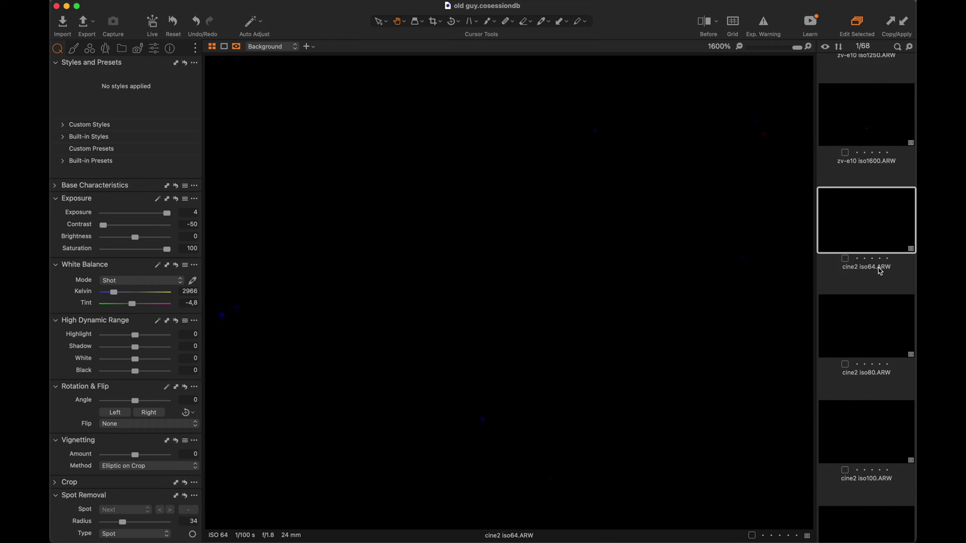
# Step: Step through the cine2 frames at ISO 80, 100, 125, 160, 250, 320, 500, 800 and 1250
pyautogui.press('Down')
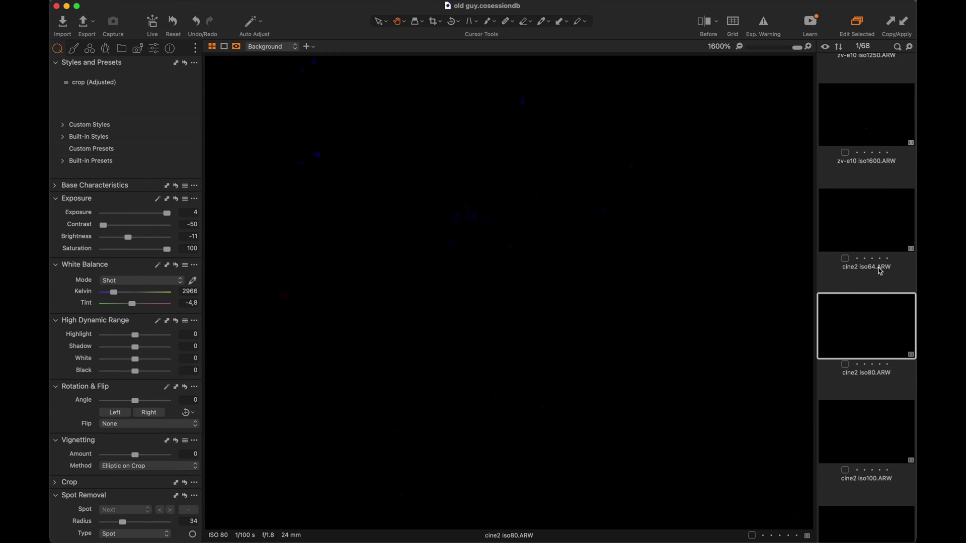
pyautogui.press('Down')
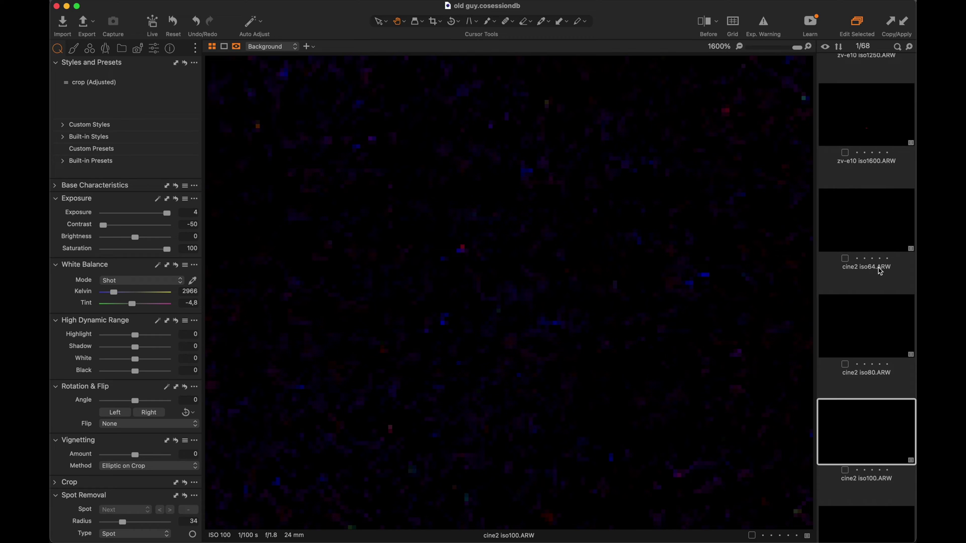
pyautogui.press('Down')
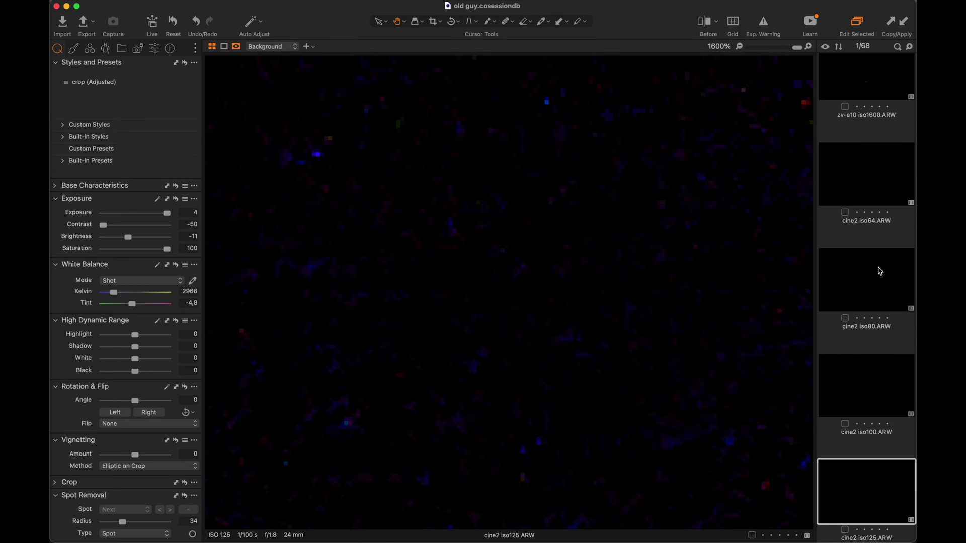
pyautogui.press('Down')
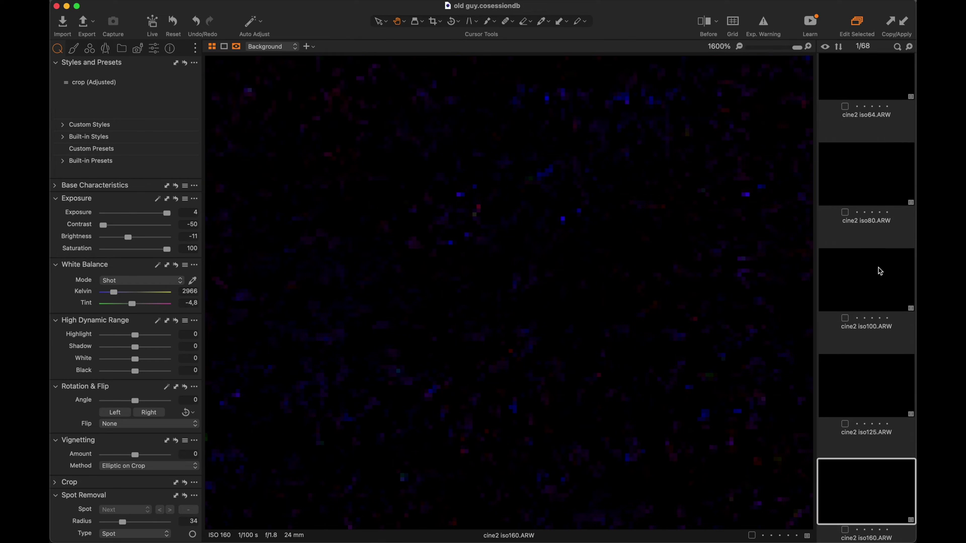
pyautogui.press('Down')
pyautogui.press('Down')
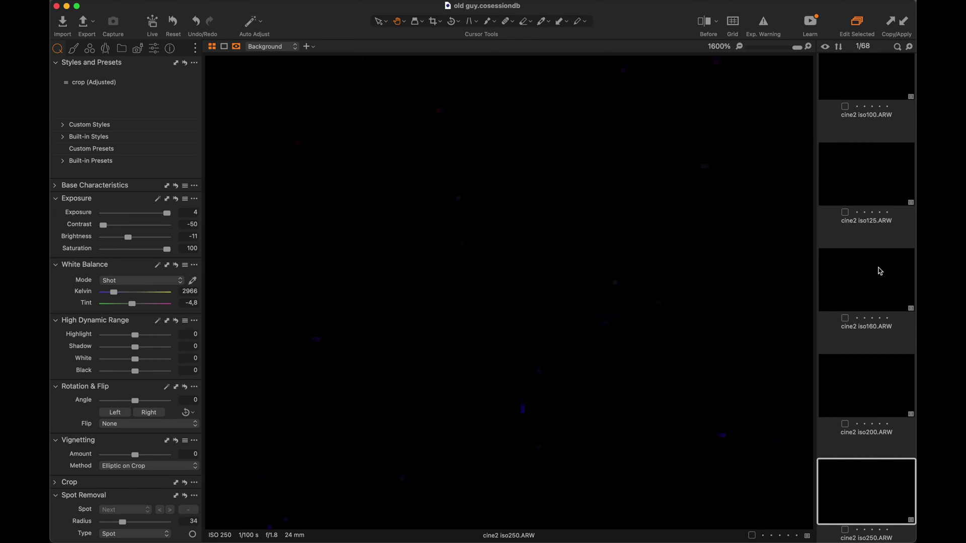
pyautogui.press('Down')
pyautogui.press('Down')
pyautogui.press('Down')
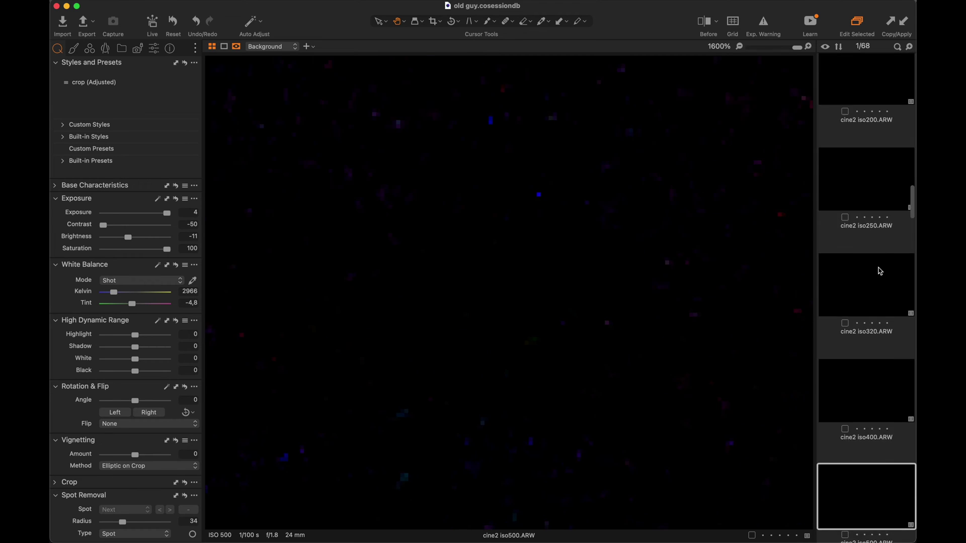
pyautogui.press('Down')
pyautogui.press('Down')
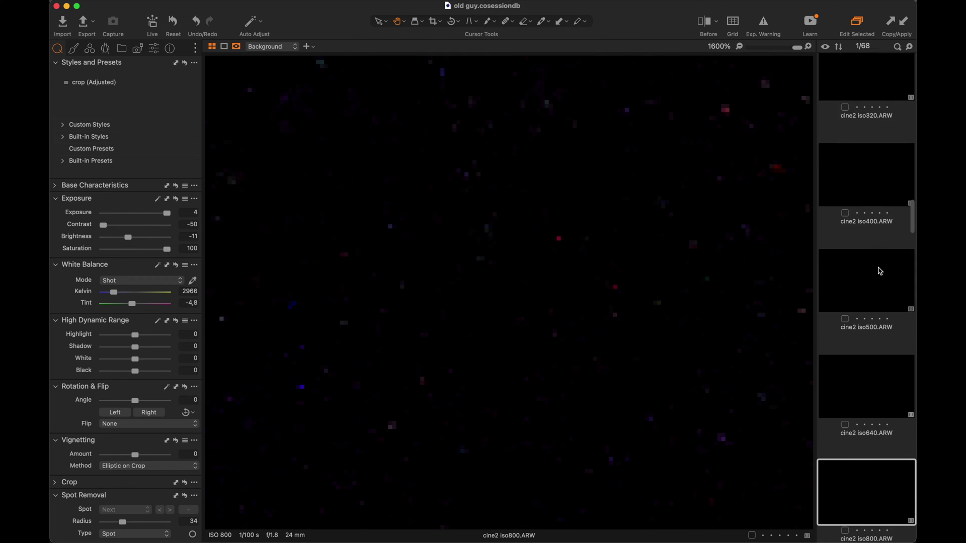
pyautogui.press('Down')
pyautogui.press('Down')
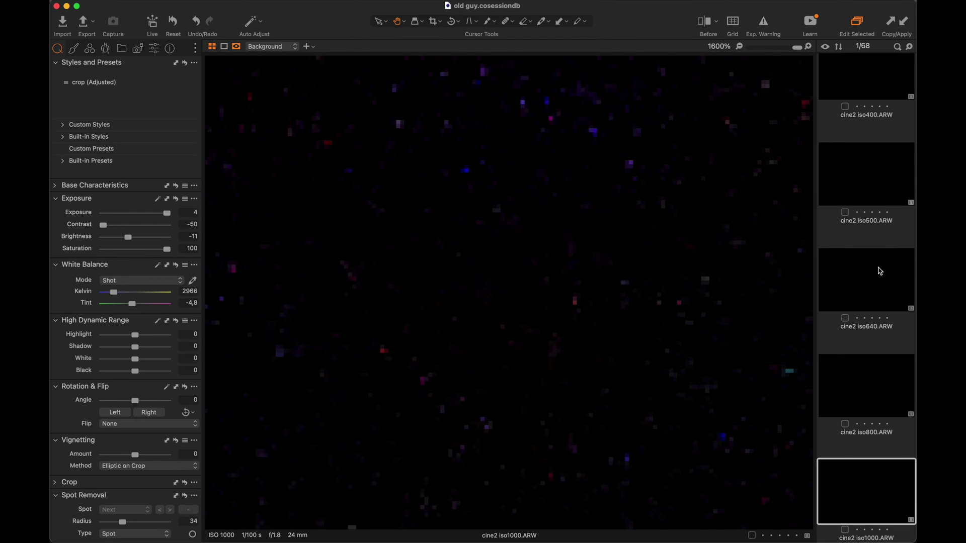
pyautogui.press('Down')
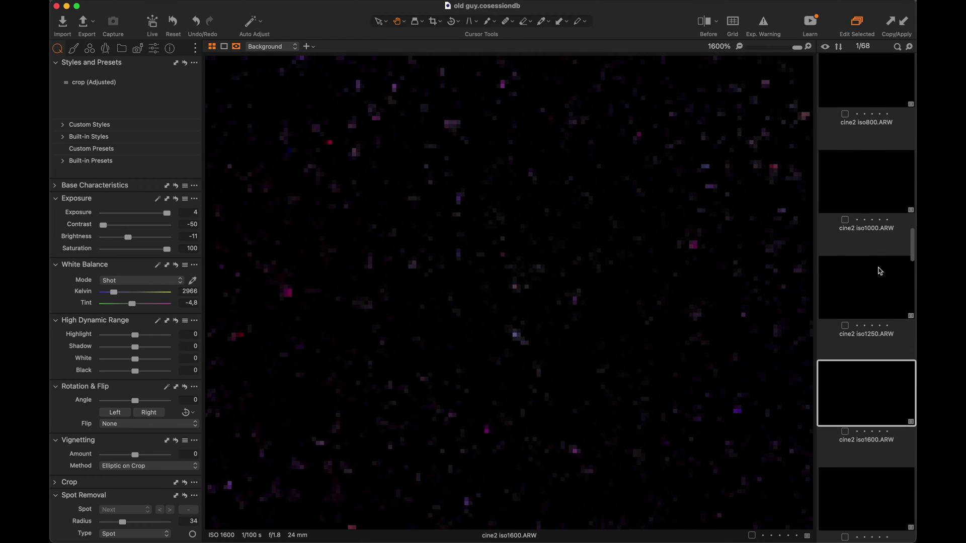
# Step: Scroll the filmstrip to the noprofile series, open iso100noprofile.ARW, then advance to iso160noprofile
pyautogui.scroll(2, 880, 271)
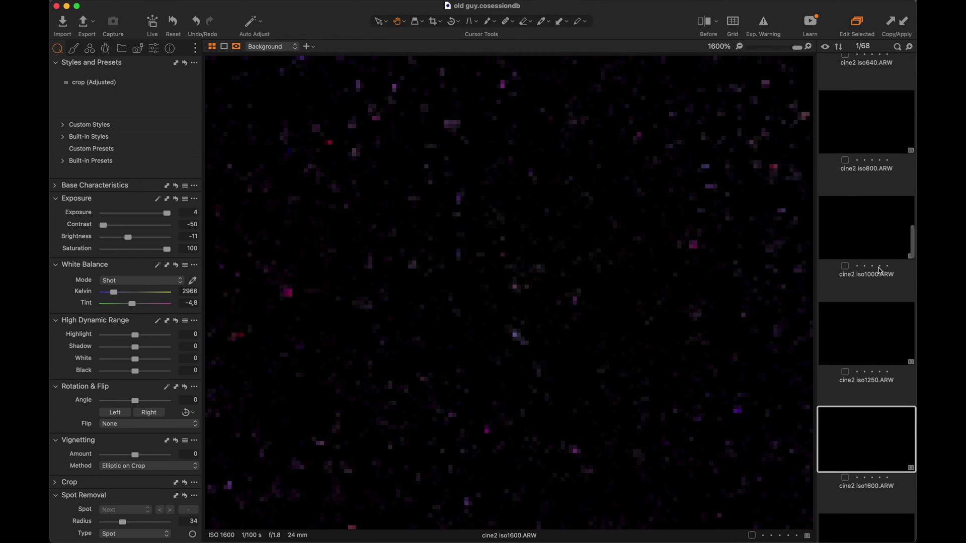
pyautogui.scroll(-1, 879, 271)
pyautogui.scroll(-9, 880, 271)
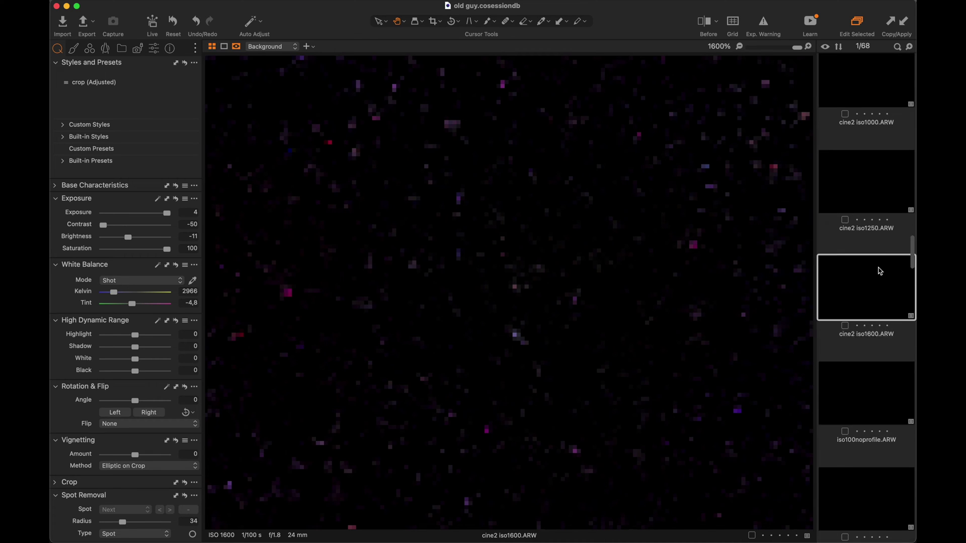
pyautogui.scroll(-4, 880, 271)
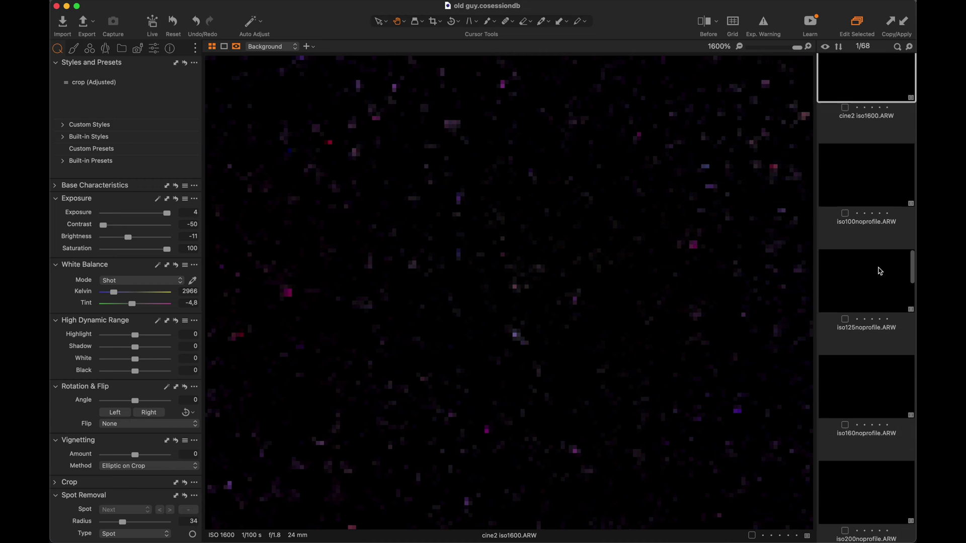
pyautogui.scroll(-4, 880, 271)
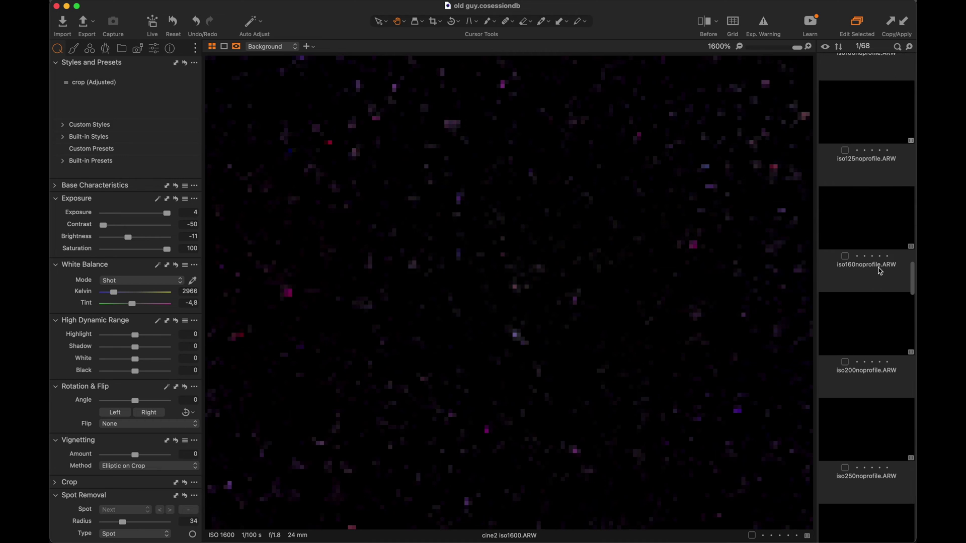
pyautogui.scroll(8, 880, 271)
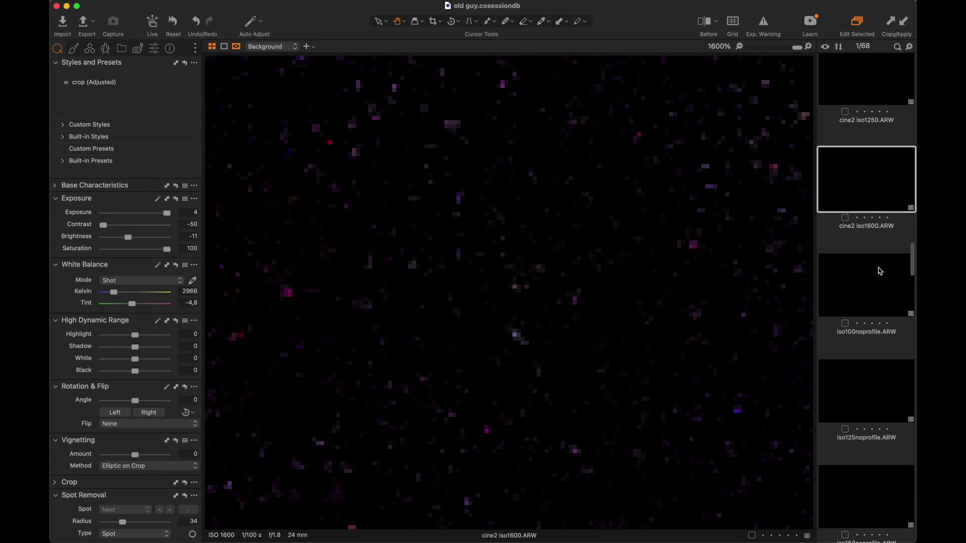
pyautogui.scroll(-1, 880, 272)
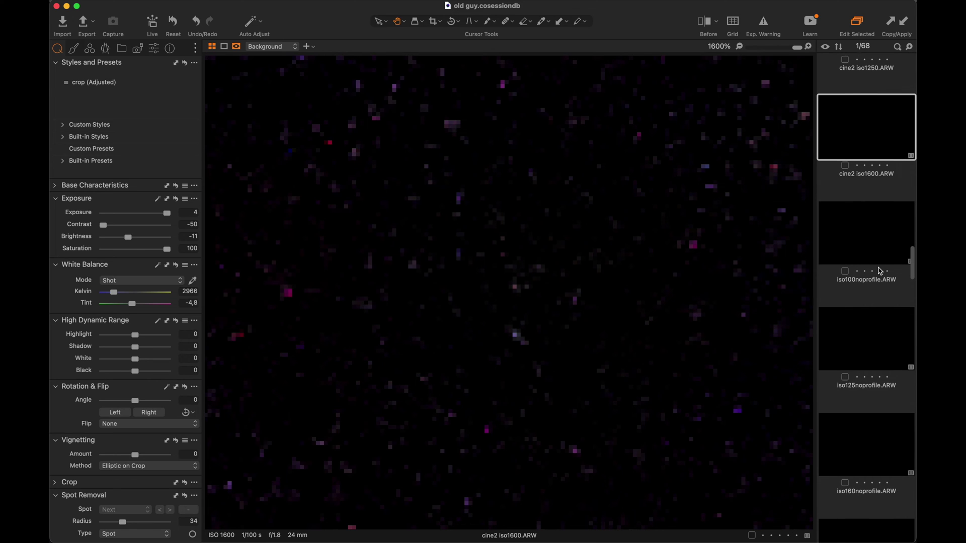
pyautogui.scroll(-1, 880, 271)
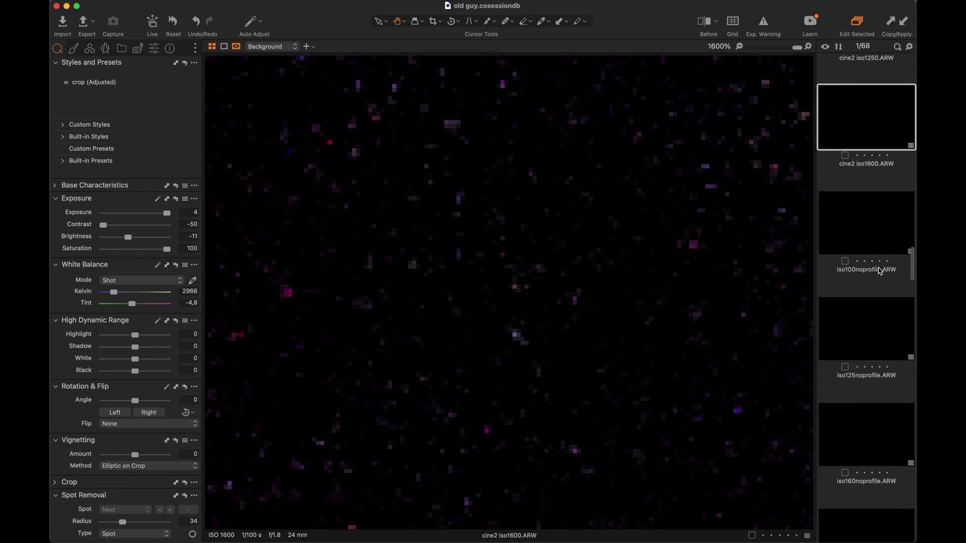
pyautogui.scroll(1, 880, 272)
pyautogui.click(871, 246)
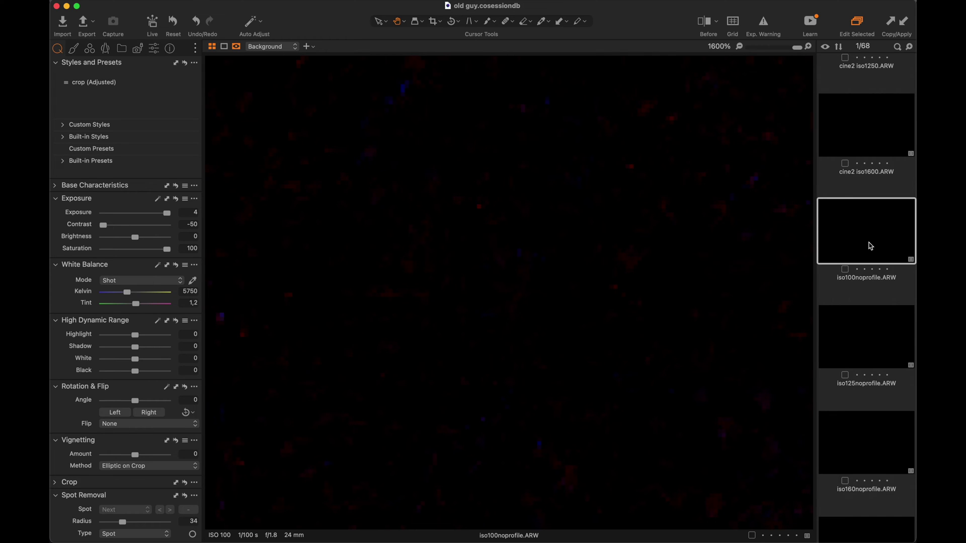
pyautogui.press('Down')
pyautogui.press('Down')
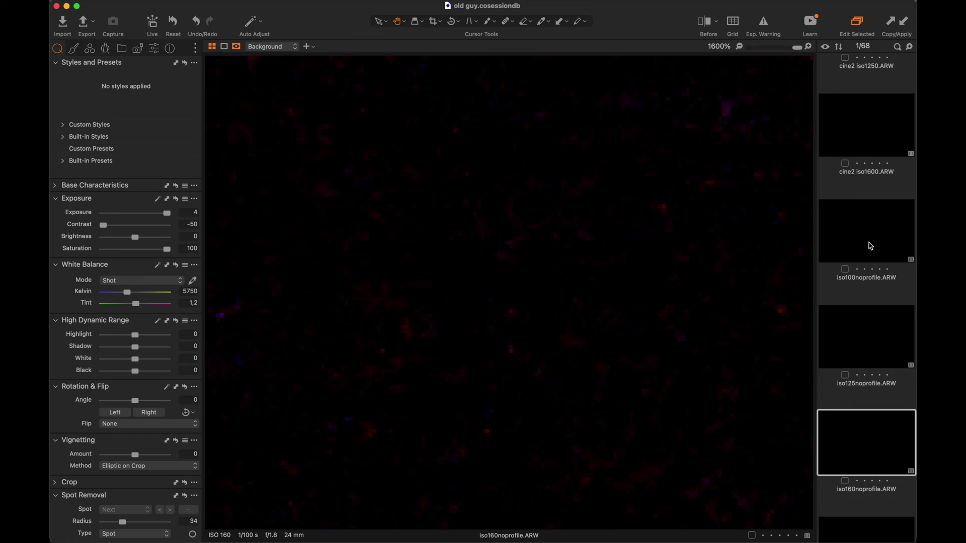
# Step: Step through the noprofile frames at ISO 250, 320, 400 and 500
pyautogui.press('Down')
pyautogui.press('Down')
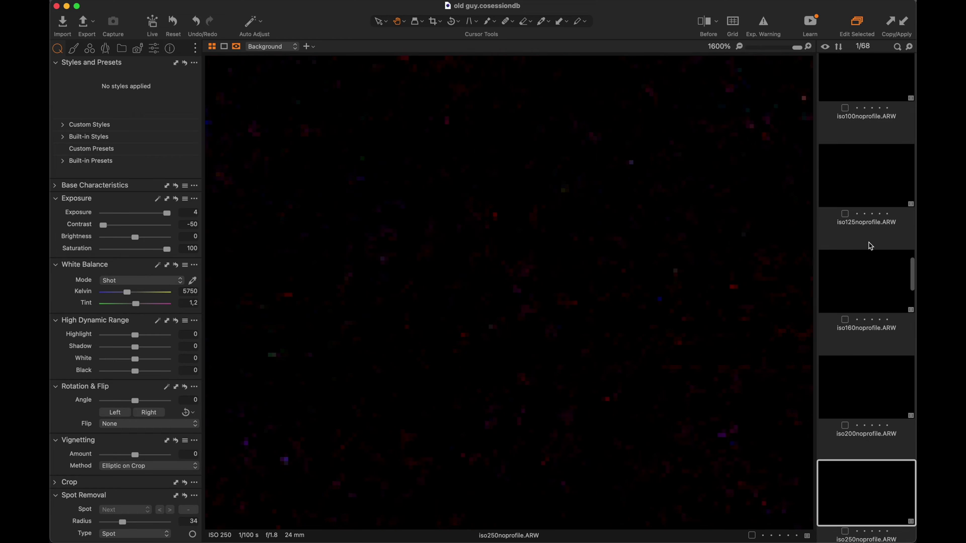
pyautogui.press('Down')
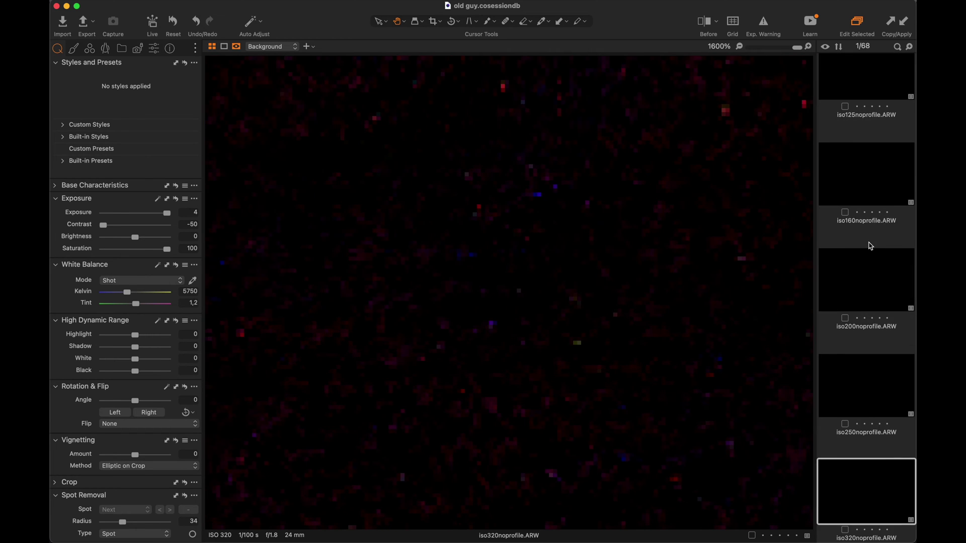
pyautogui.press('Down')
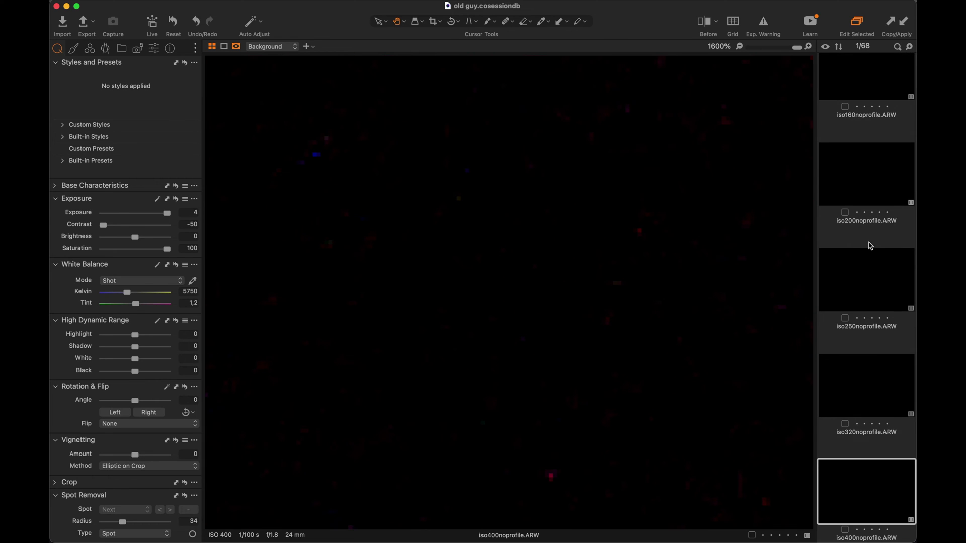
pyautogui.press('Down')
pyautogui.press('Down')
pyautogui.press('Down')
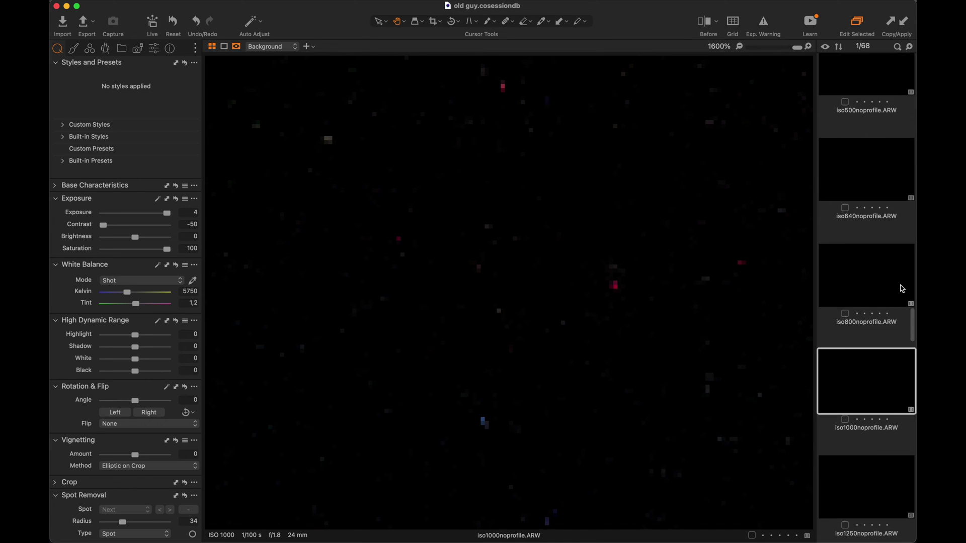
# Step: Move on to ISO 1250 and 1600, then show the noprofile frames together in a grid
pyautogui.press('Down')
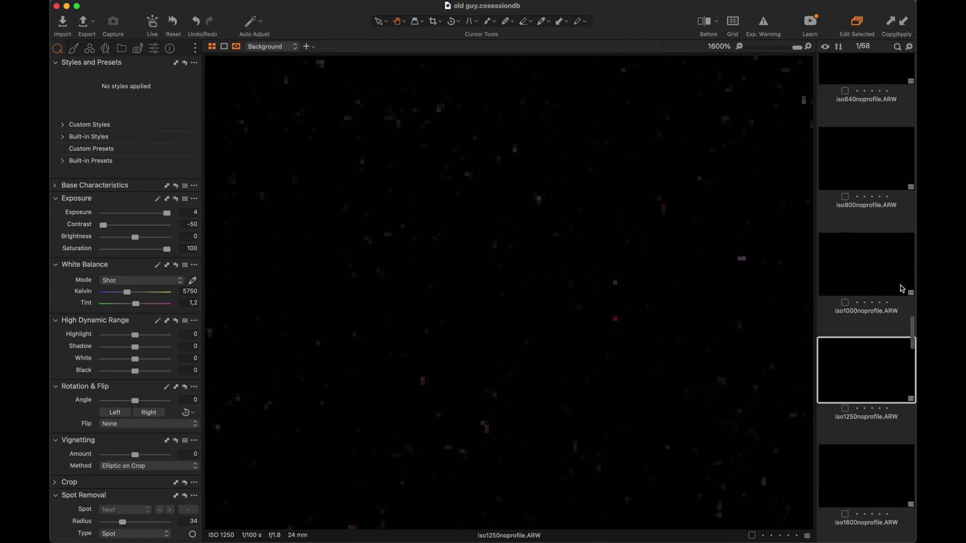
pyautogui.press('Down')
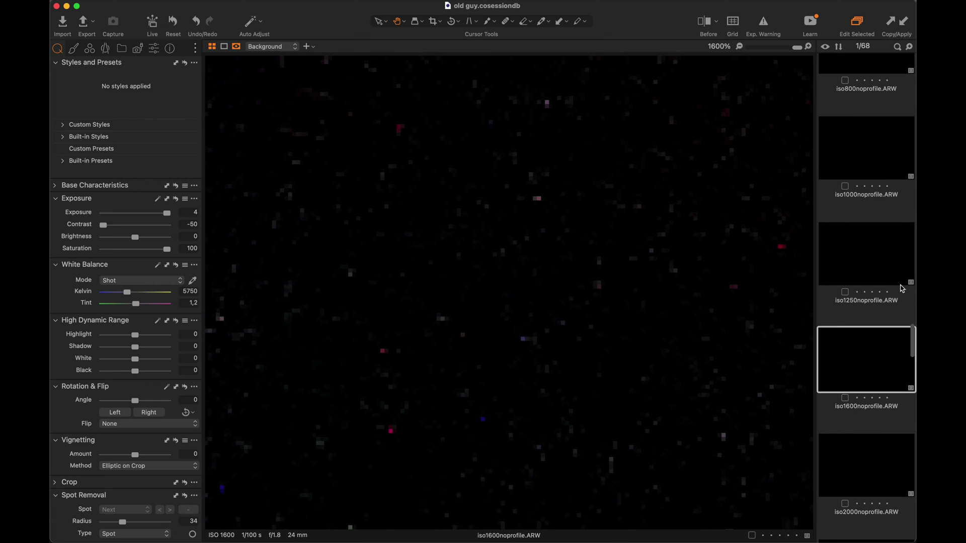
pyautogui.press('super+a')
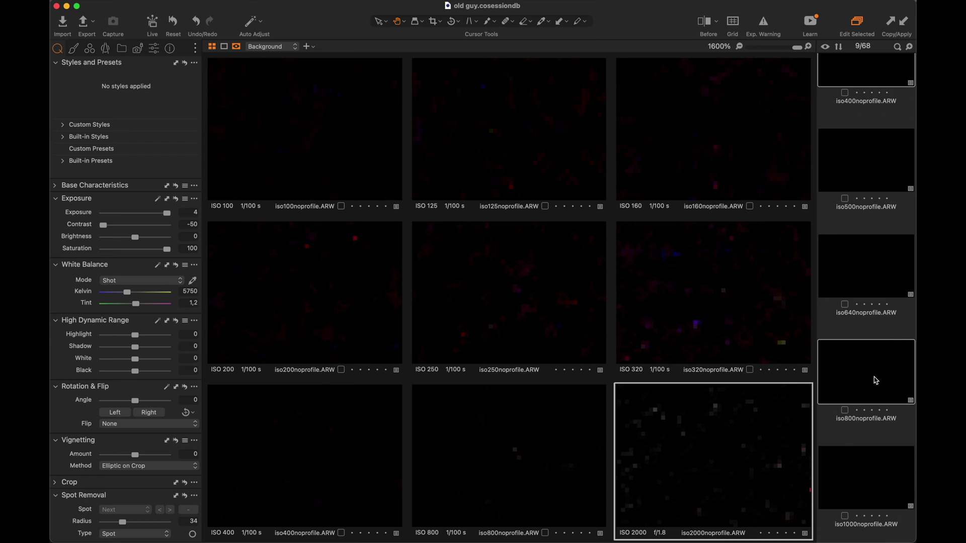
# Step: Scroll the filmstrip to the slog3 files and open iso800slog3.ARW as the single image
pyautogui.scroll(-5, 876, 381)
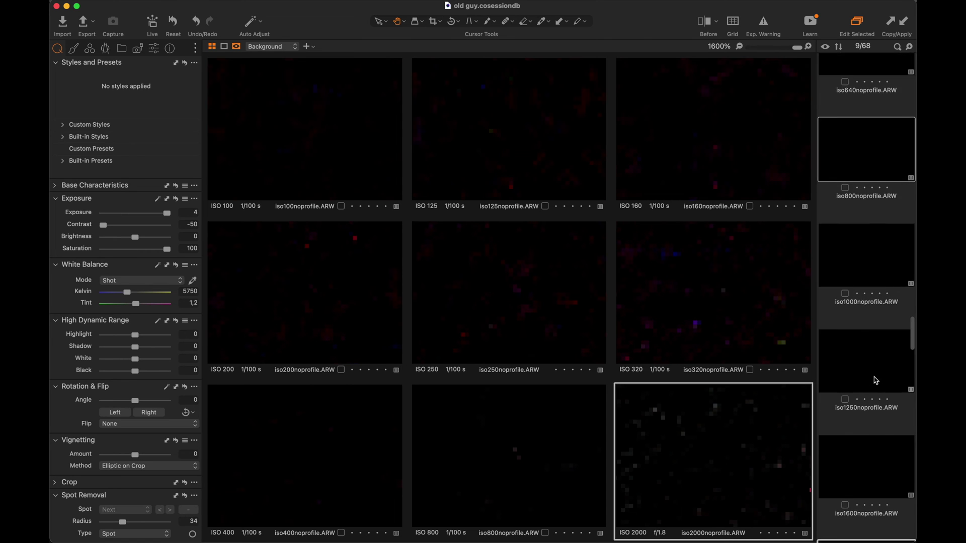
pyautogui.scroll(-10, 876, 381)
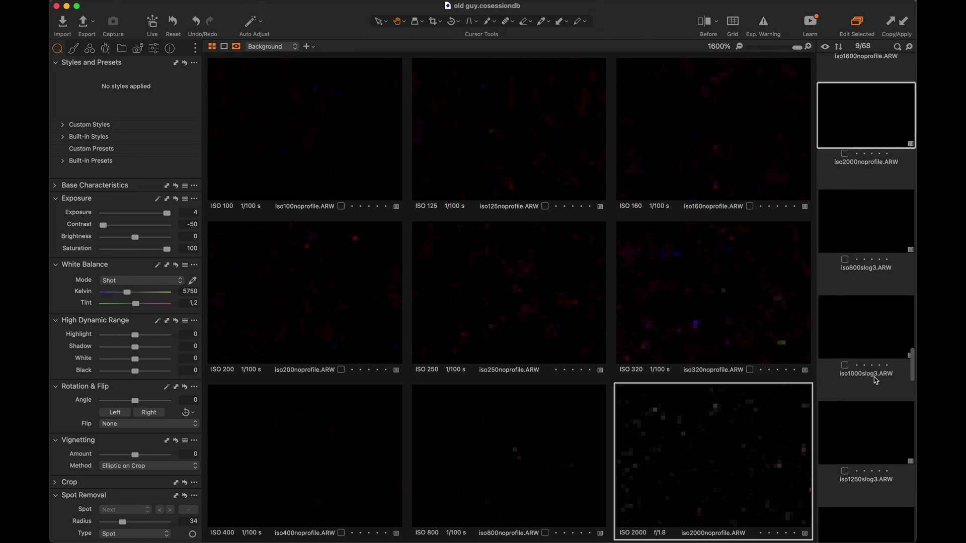
pyautogui.scroll(2, 875, 381)
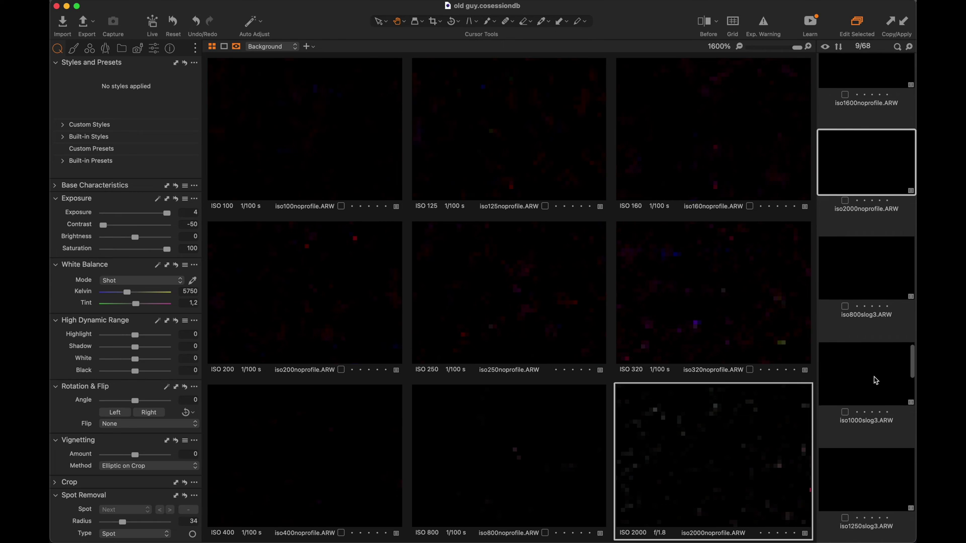
pyautogui.scroll(1, 876, 381)
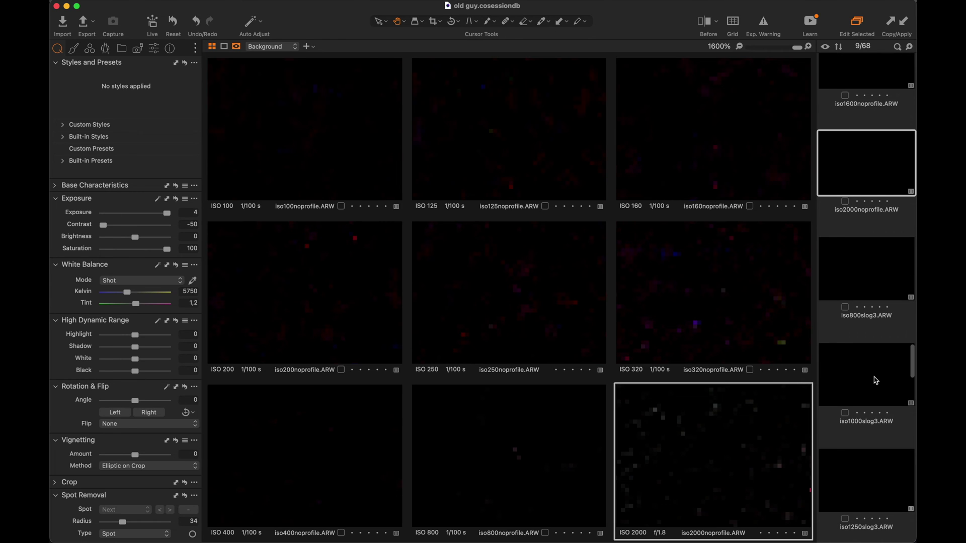
pyautogui.click(872, 275)
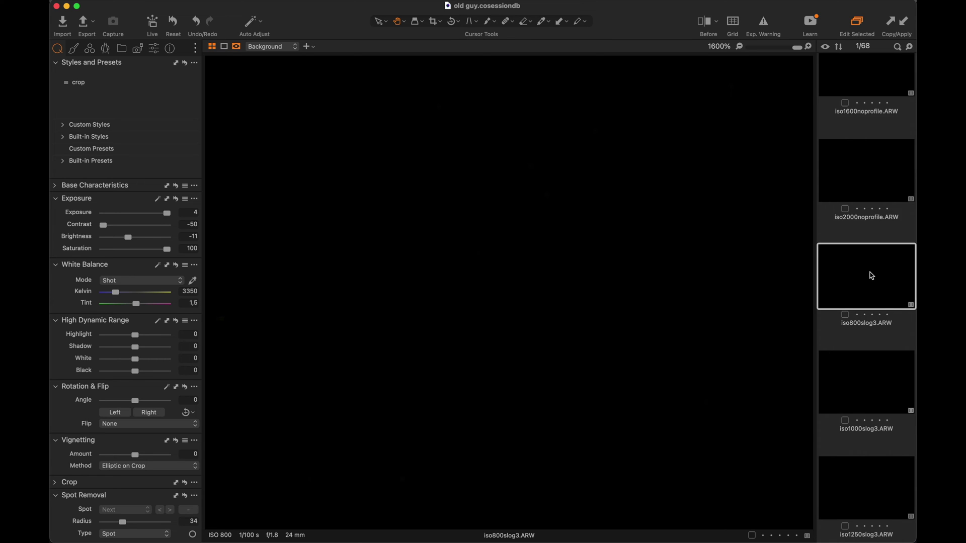
# Step: Step through the slog3 frames at ISO 1000, 1250, 1600, 2000, 2500 and 3200
pyautogui.press('Down')
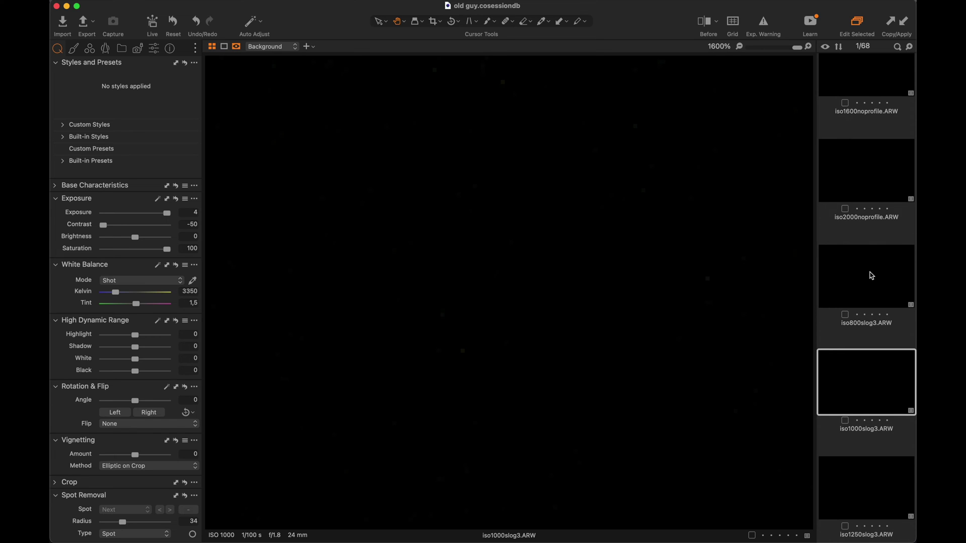
pyautogui.press('Down')
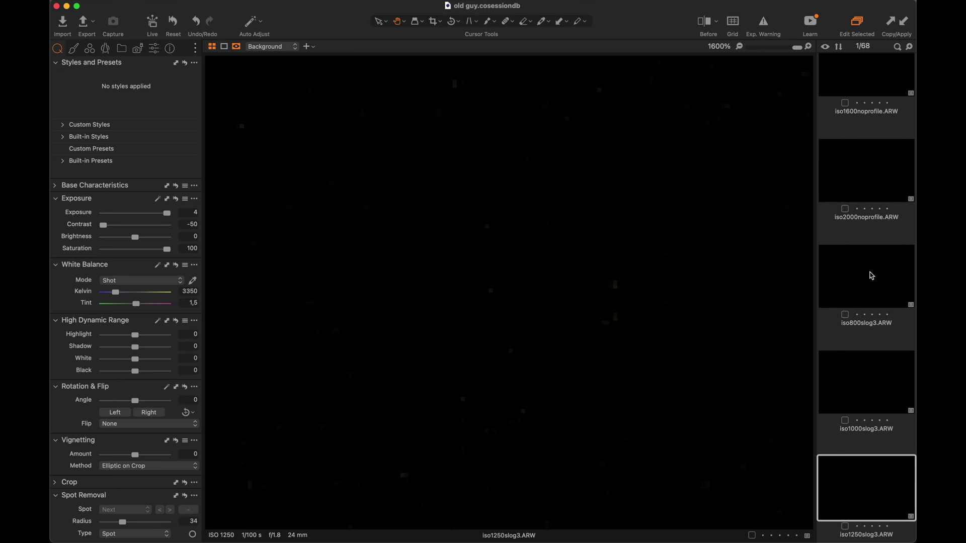
pyautogui.press('Down')
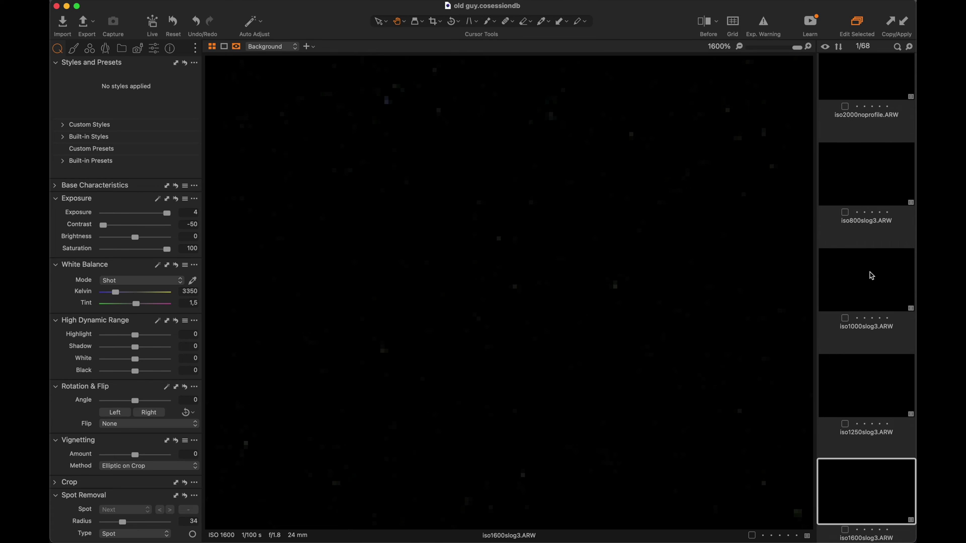
pyautogui.press('Down')
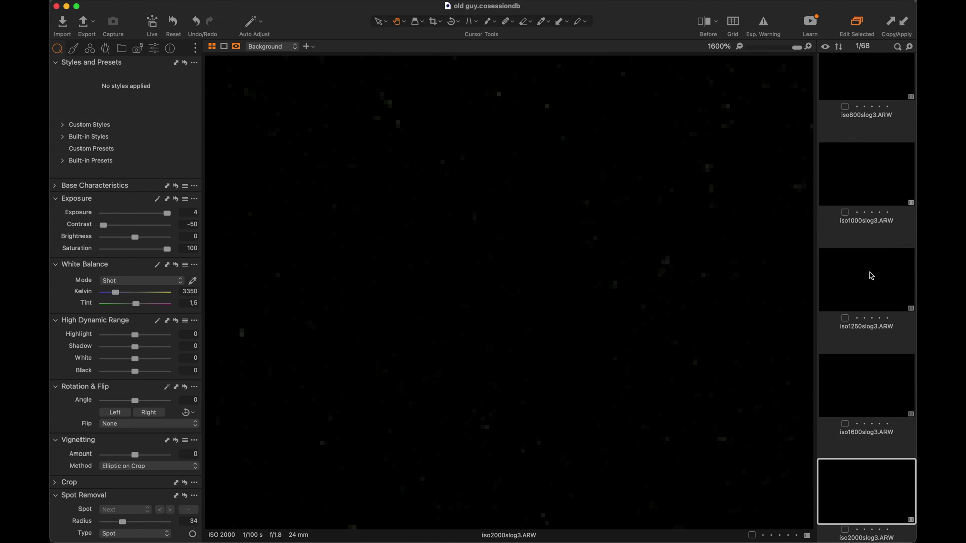
pyautogui.press('Down')
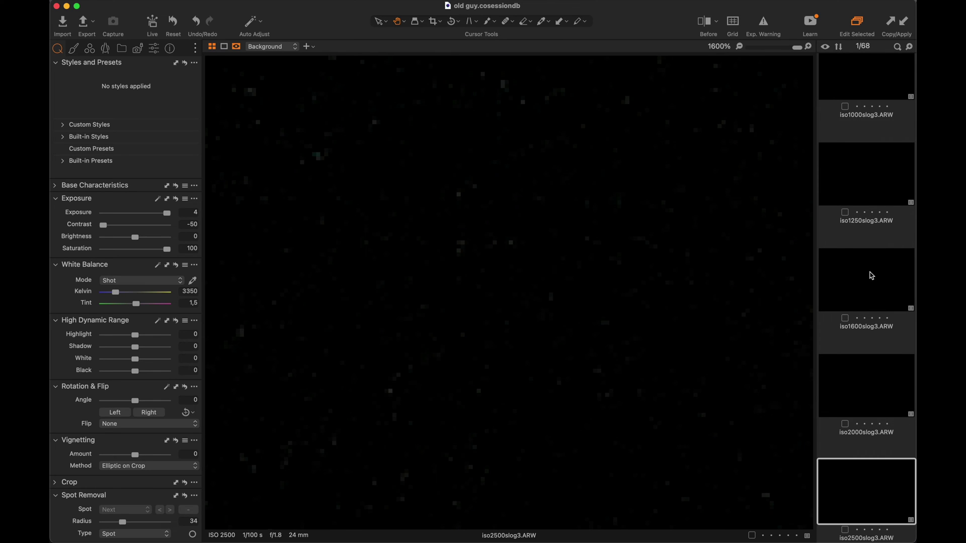
pyautogui.press('Down')
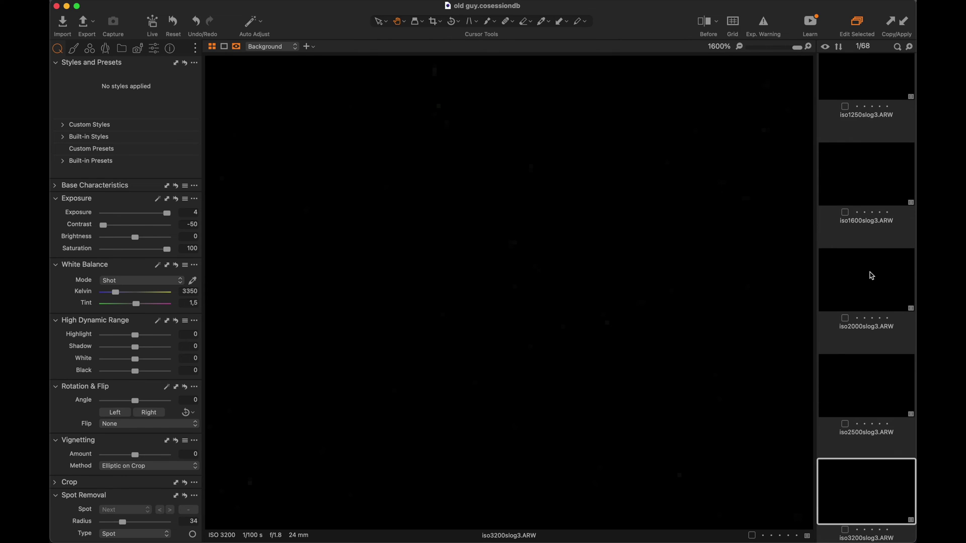
# Step: Jump ahead to the ISO 5000 and 8000 slog3 frames, then view the slog3 set in a grid
pyautogui.press('Down')
pyautogui.press('Down')
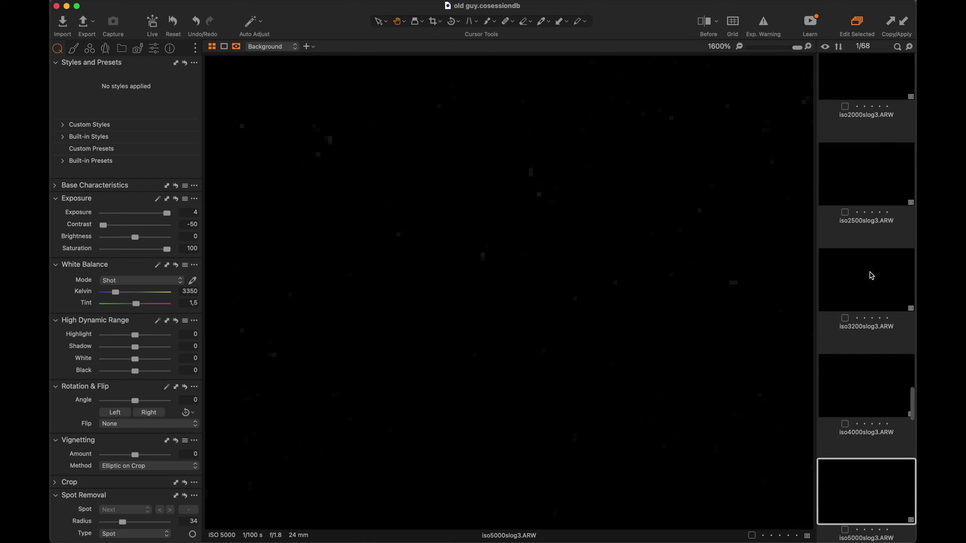
pyautogui.press('Down')
pyautogui.press('Down')
pyautogui.press('Down')
pyautogui.press('Down')
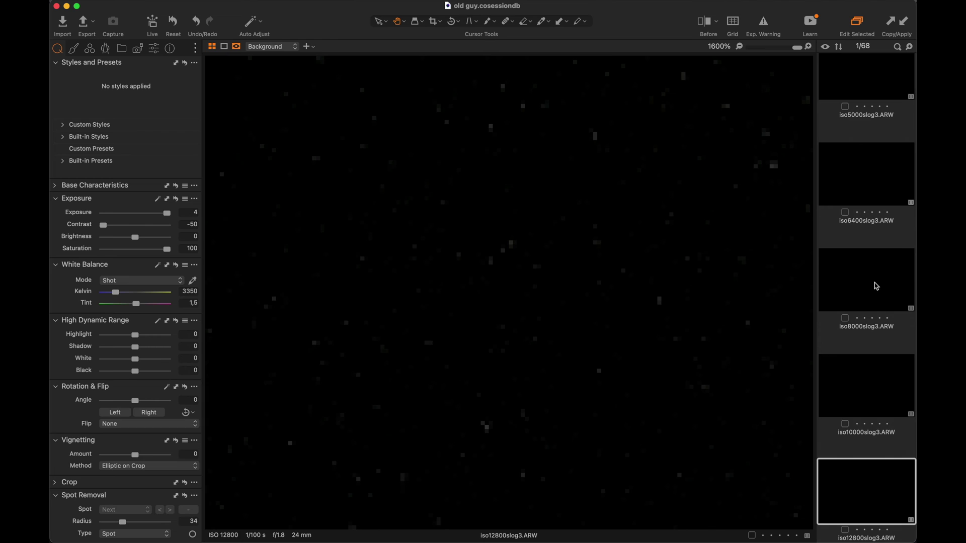
pyautogui.scroll(10, 866, 201)
pyautogui.keyDown('shift'); pyautogui.click(864, 125); pyautogui.keyUp('shift')
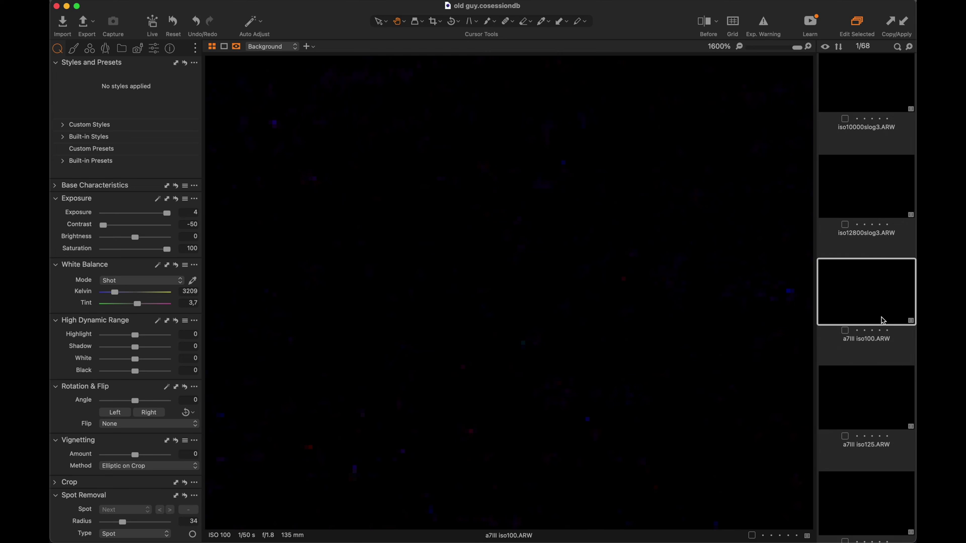
# Step: Advance from a7III iso100 to the a7III iso125 frame
pyautogui.press('Down')
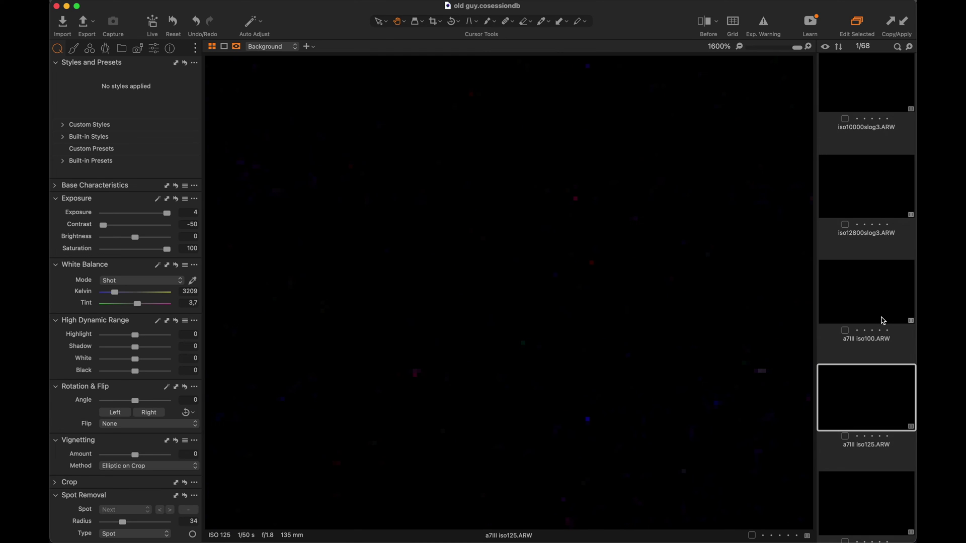
# Step: Step through the A7 III frames at ISO 160, 200 and 250
pyautogui.press('Down')
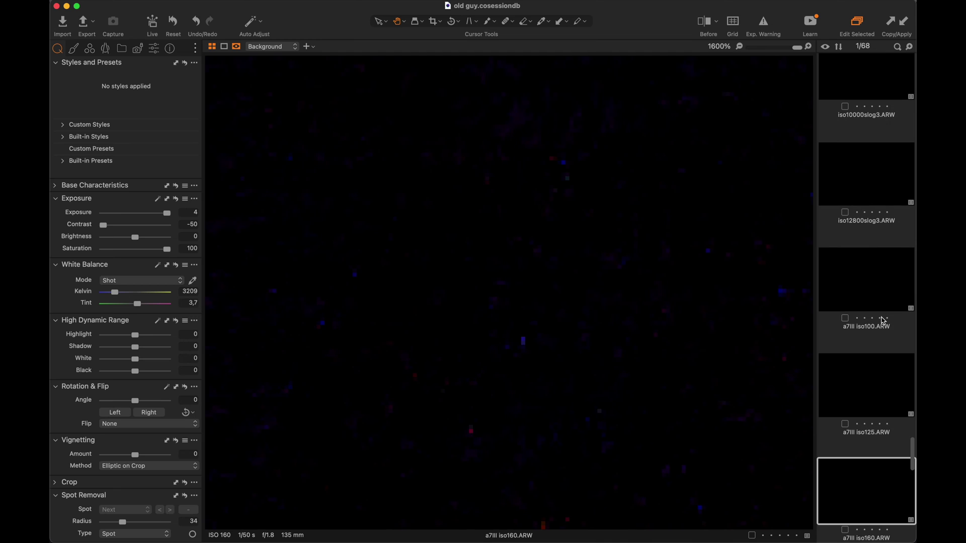
pyautogui.scroll(-5, 883, 321)
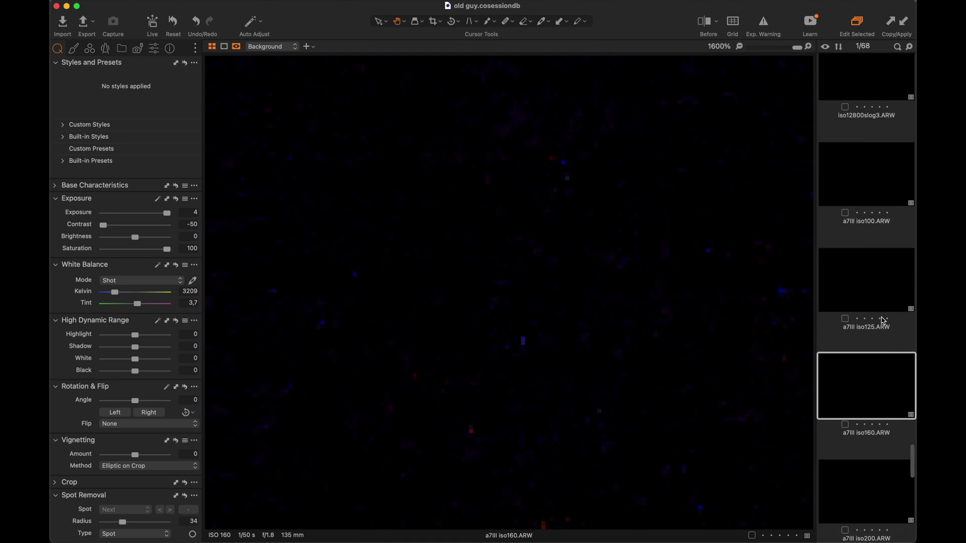
pyautogui.press('Down')
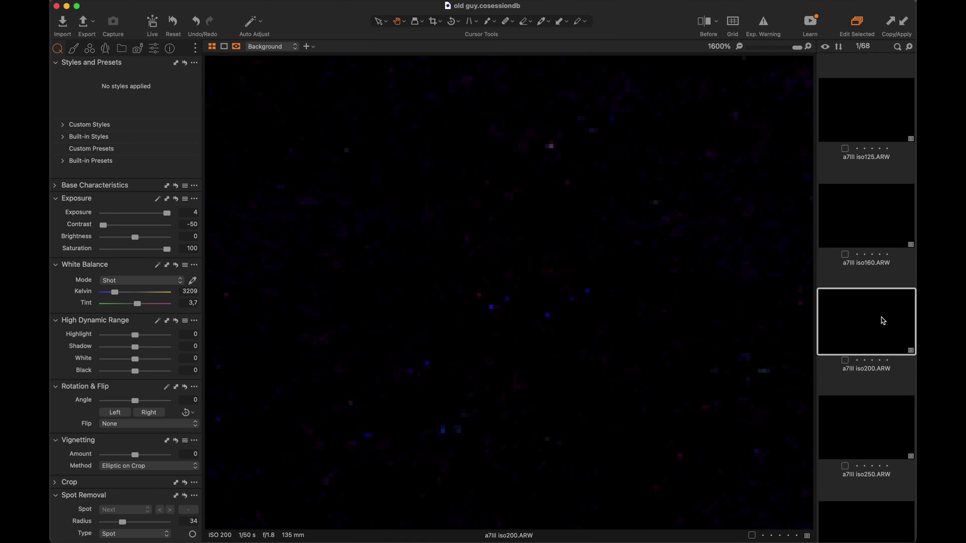
pyautogui.scroll(-3, 883, 321)
pyautogui.press('Down')
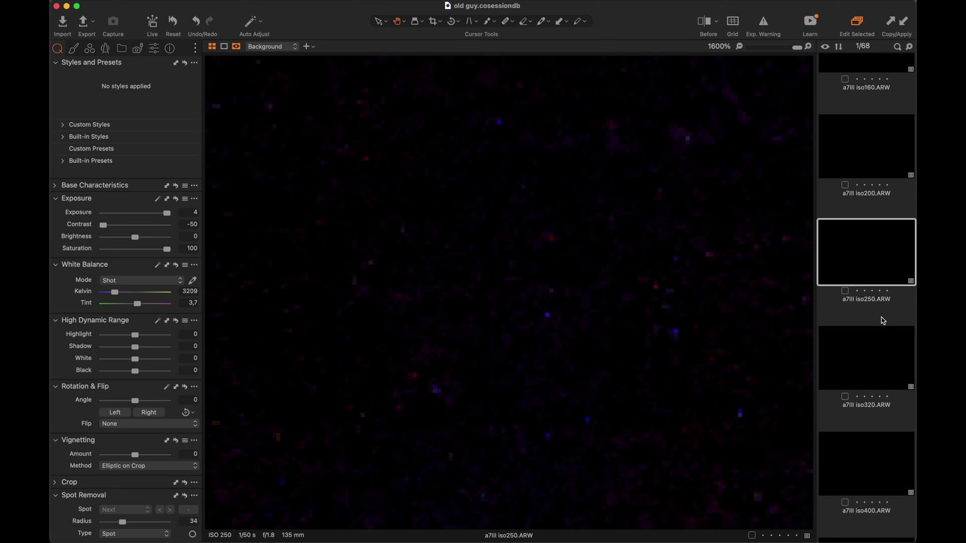
# Step: Continue through A7 III ISO 320, 400, 500, 640 up to 1250, then open zv-e10 iso100.ARW
pyautogui.press('Down')
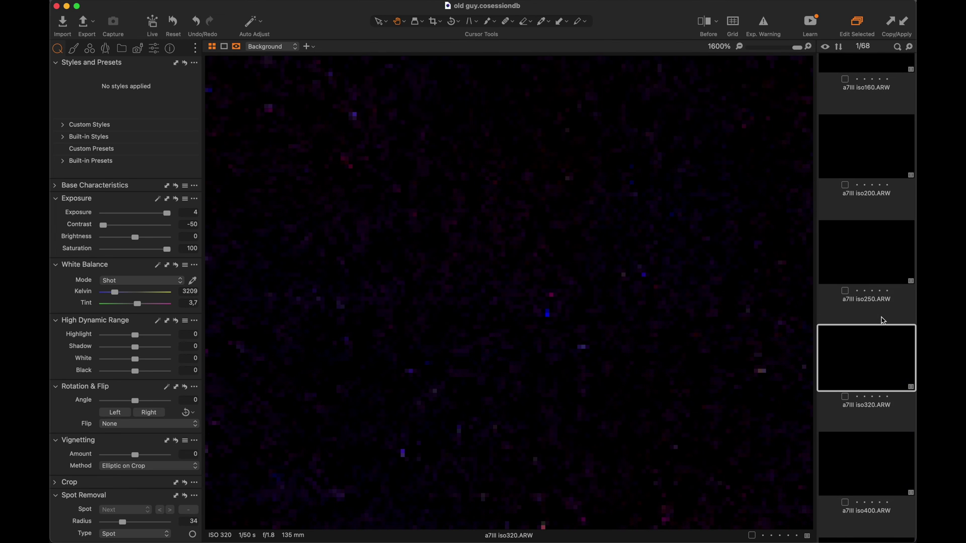
pyautogui.press('Down')
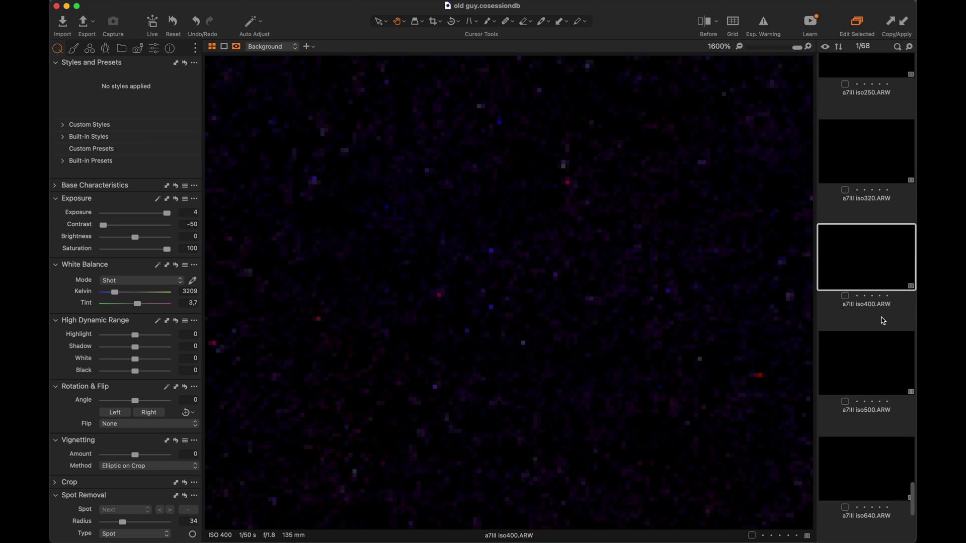
pyautogui.press('Down')
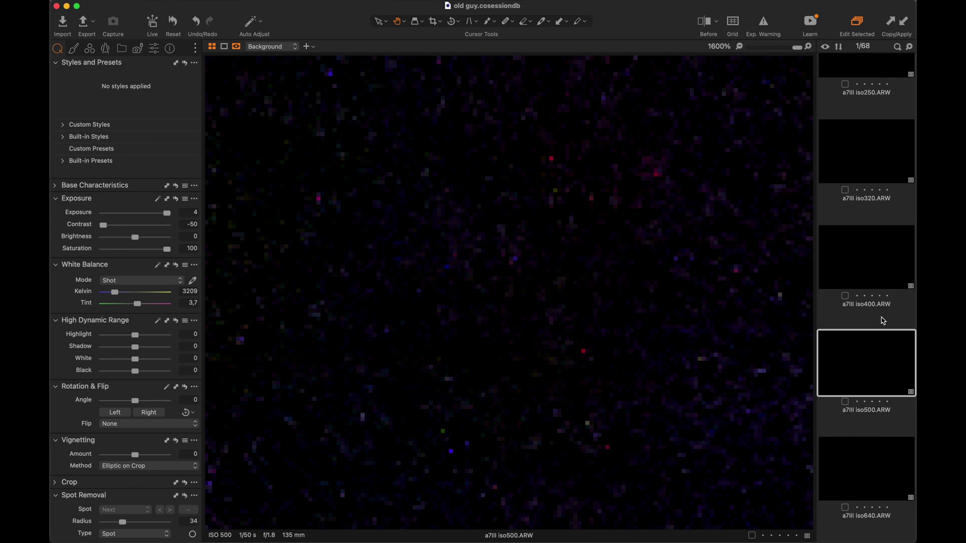
pyautogui.press('Down')
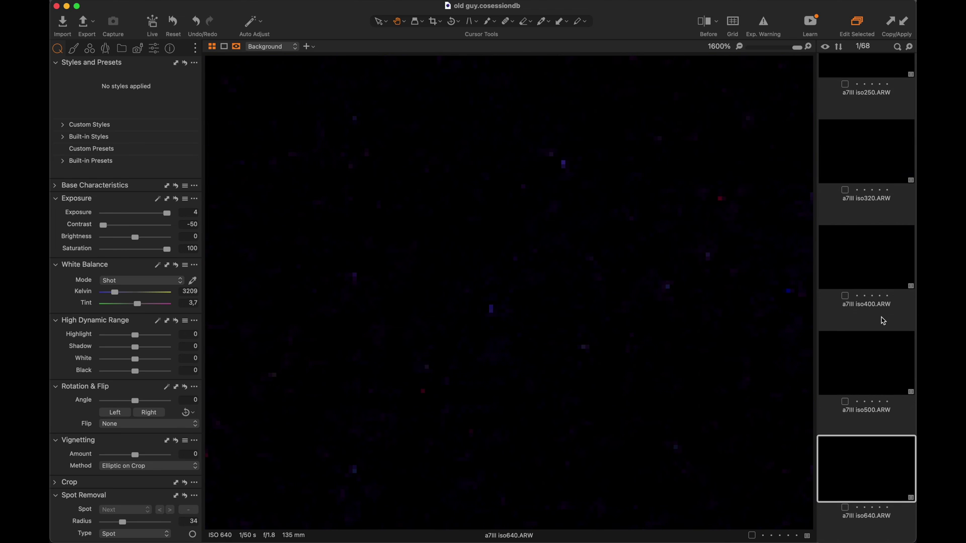
pyautogui.scroll(-3, 883, 321)
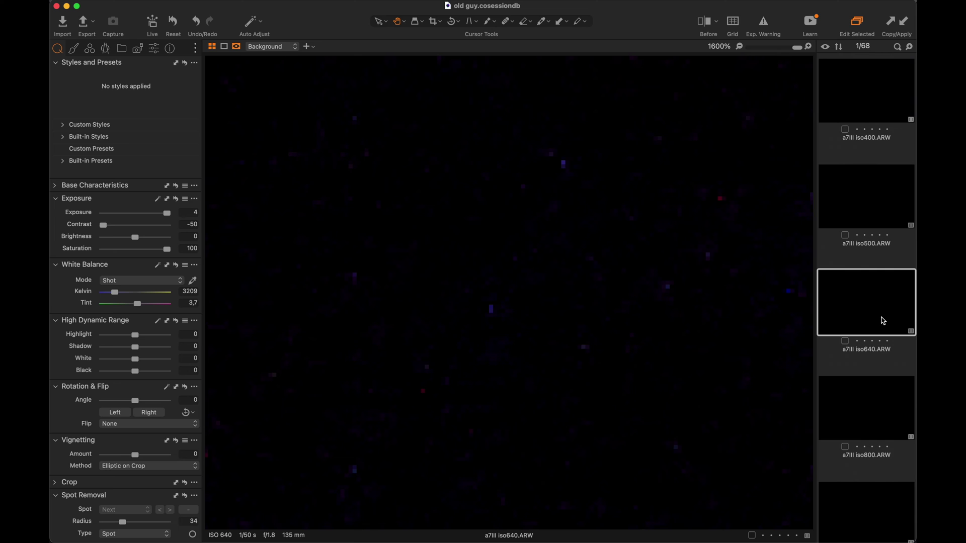
pyautogui.press('Down')
pyautogui.press('Down')
pyautogui.press('Down')
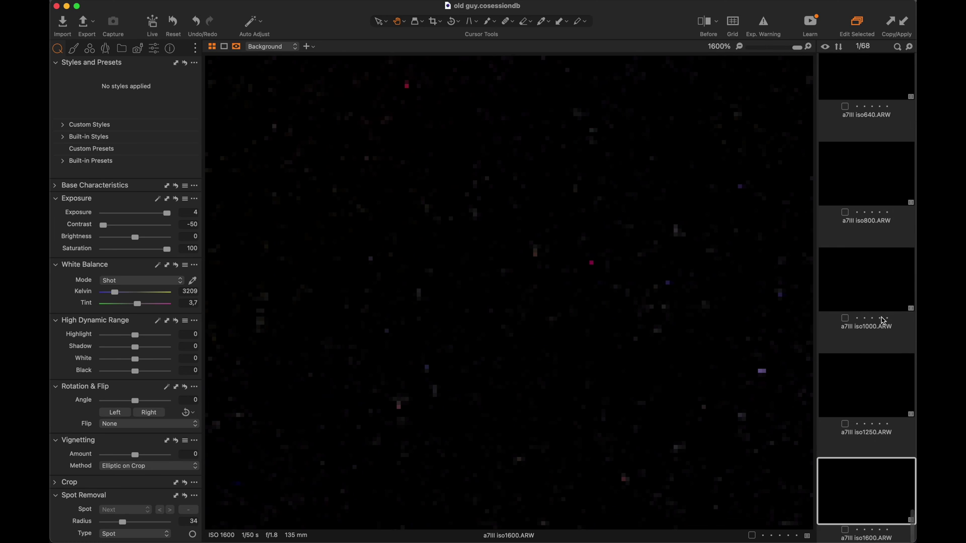
pyautogui.scroll(10, 876, 201)
pyautogui.keyDown('shift'); pyautogui.click(872, 86); pyautogui.keyUp('shift')
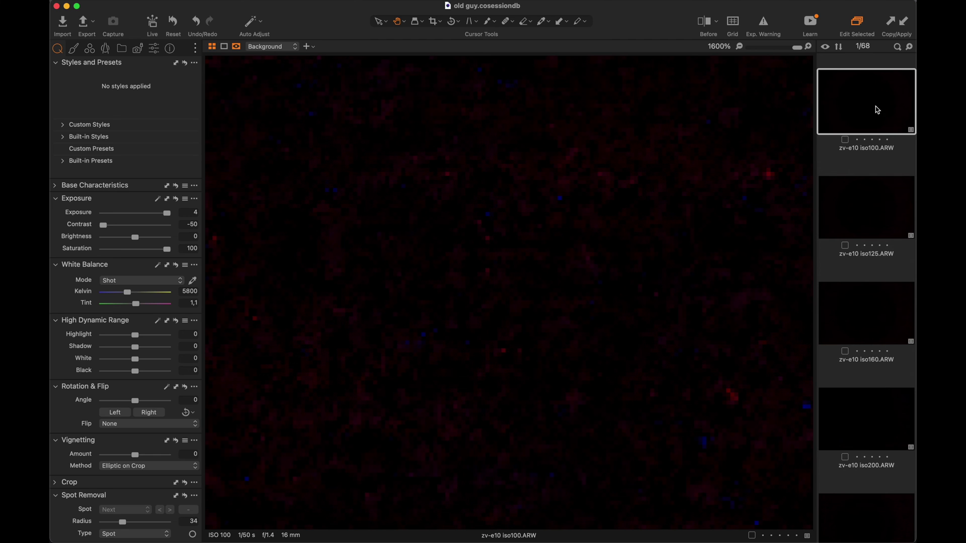
# Step: Advance to the zv-e10 iso125 frame
pyautogui.press('Down')
# Step: Step through the ZV-E10 frames at ISO 160, 200, 320, 400 and 500
pyautogui.press('Down')
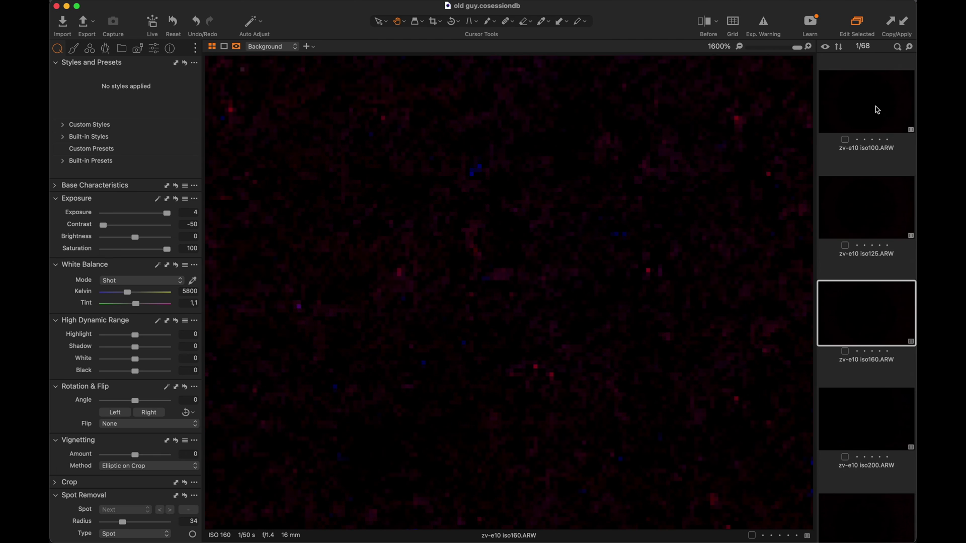
pyautogui.press('Down')
pyautogui.scroll(-3, 878, 109)
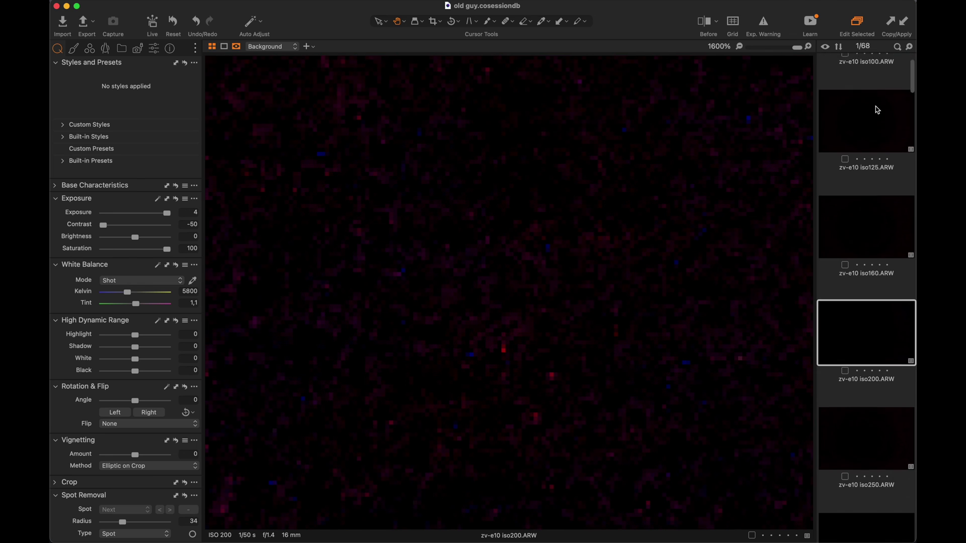
pyautogui.press('Down')
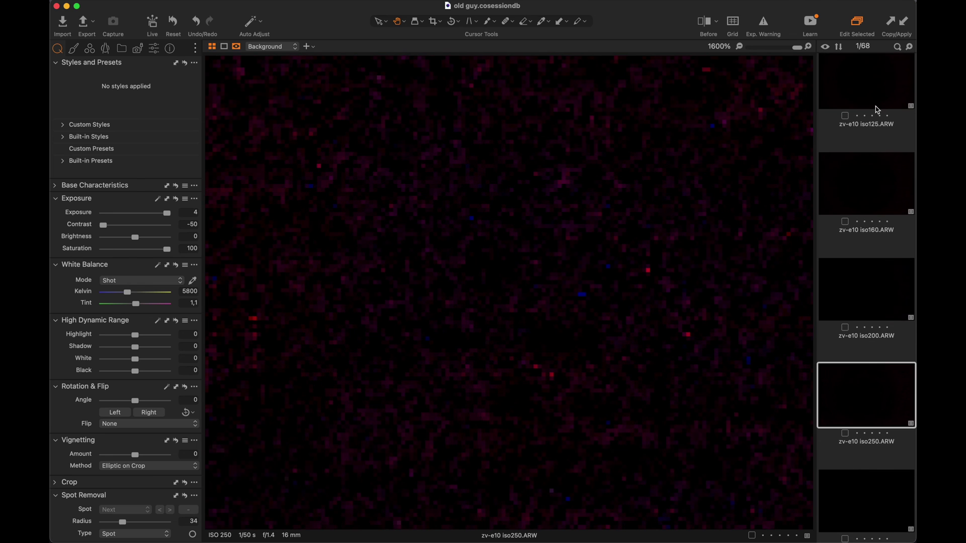
pyautogui.scroll(-2, 878, 110)
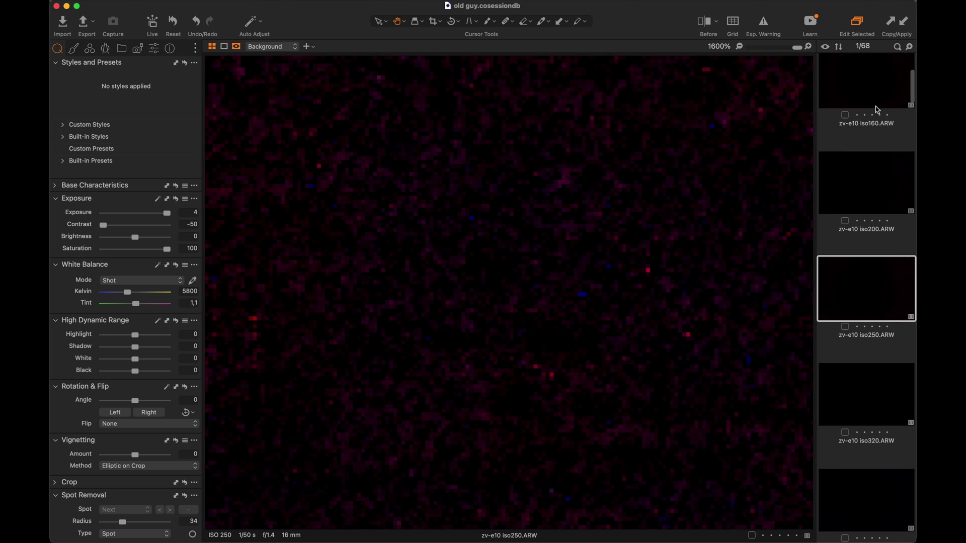
pyautogui.press('Down')
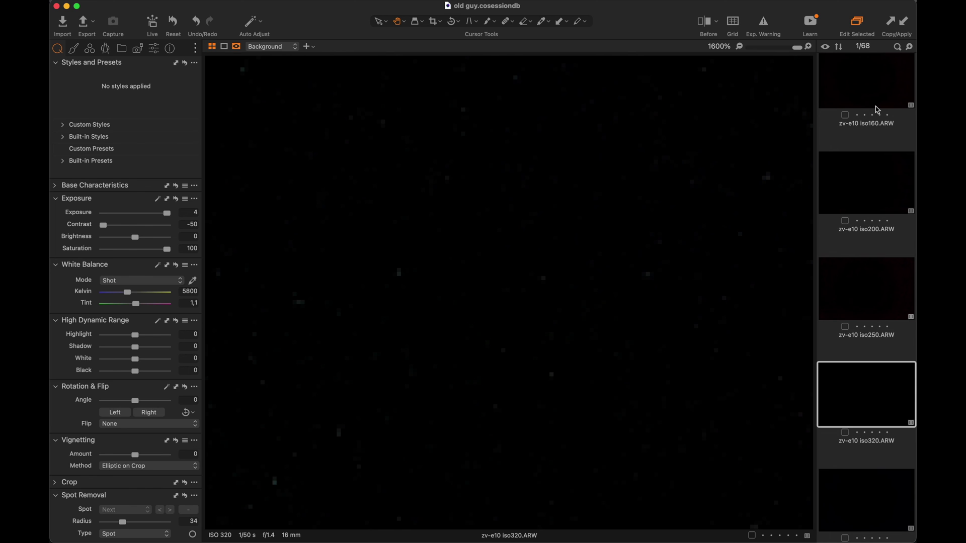
pyautogui.press('Down')
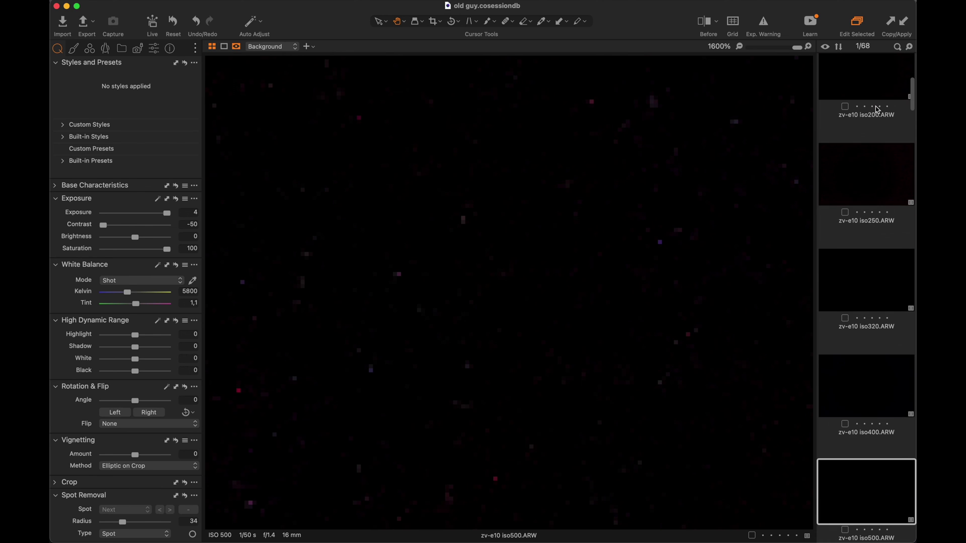
pyautogui.press('Down')
# Step: Continue to ISO 640, 800, 1000 and 1250, then select the frames through ISO 1600 for comparison
pyautogui.scroll(-2, 878, 110)
pyautogui.scroll(-1, 877, 110)
pyautogui.press('Down')
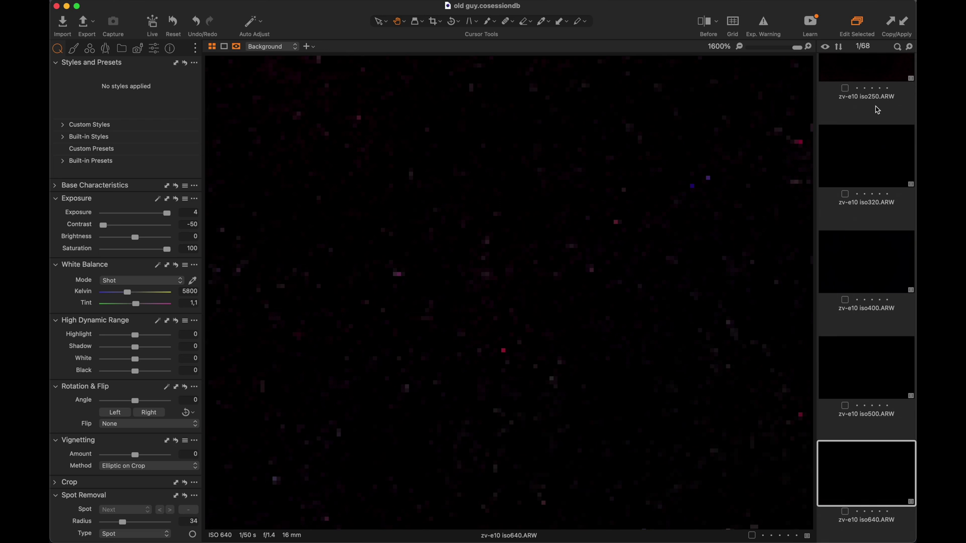
pyautogui.press('Down')
pyautogui.scroll(-2, 877, 109)
pyautogui.press('Down')
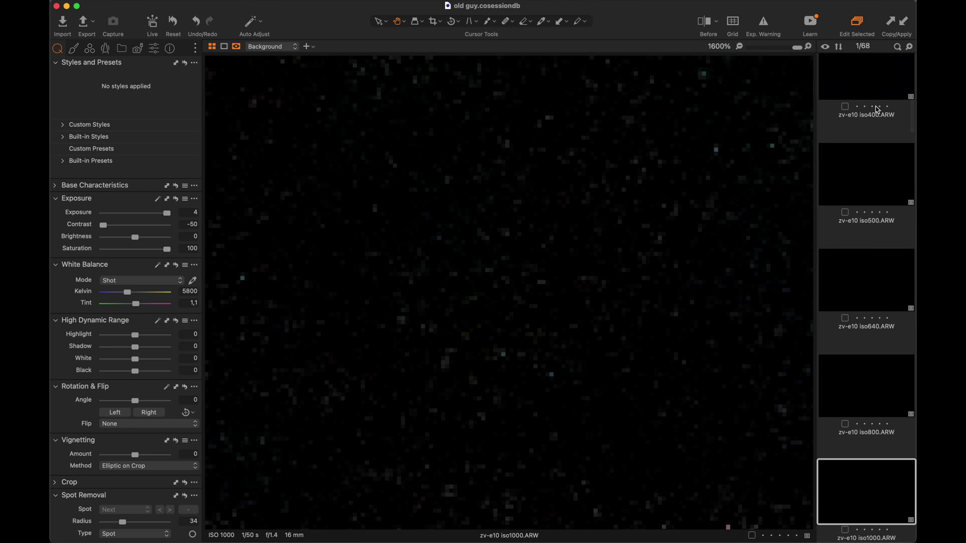
pyautogui.press('Down')
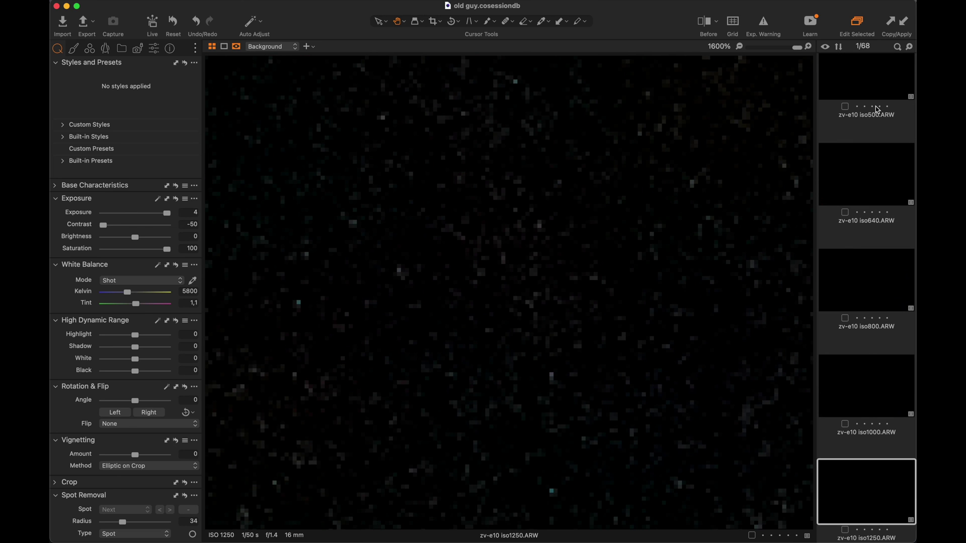
pyautogui.scroll(10, 878, 110)
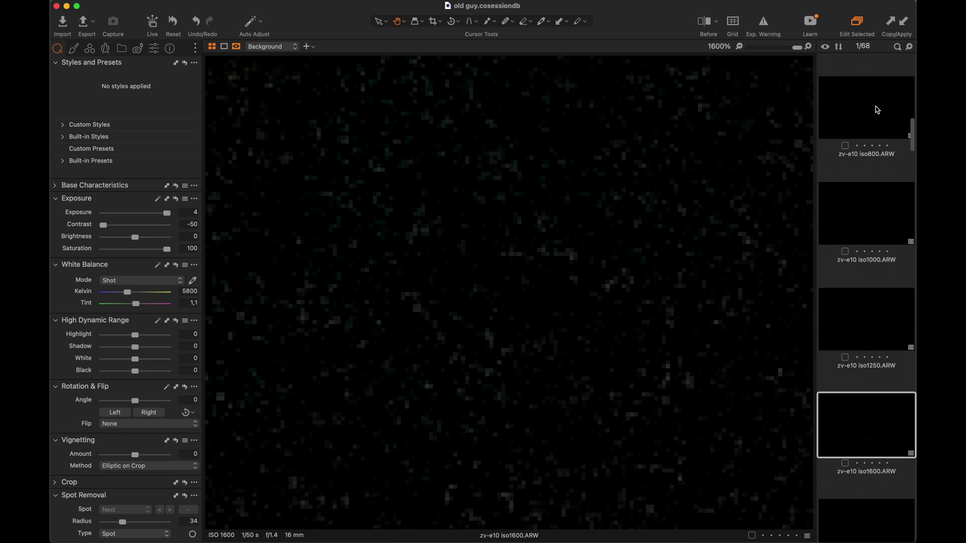
pyautogui.keyDown('shift'); pyautogui.click(865, 136); pyautogui.keyUp('shift')
# Step: Add the ZV-E10 ISO 200 and ISO 100 frames to the comparison grid
pyautogui.keyDown('shift'); pyautogui.click(865, 168); pyautogui.keyUp('shift')
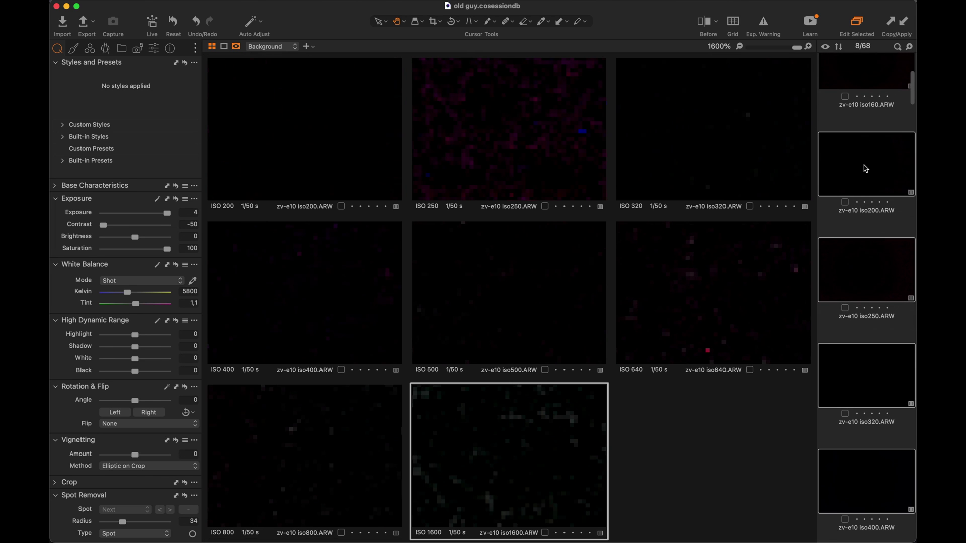
pyautogui.scroll(2, 873, 119)
pyautogui.scroll(3, 873, 119)
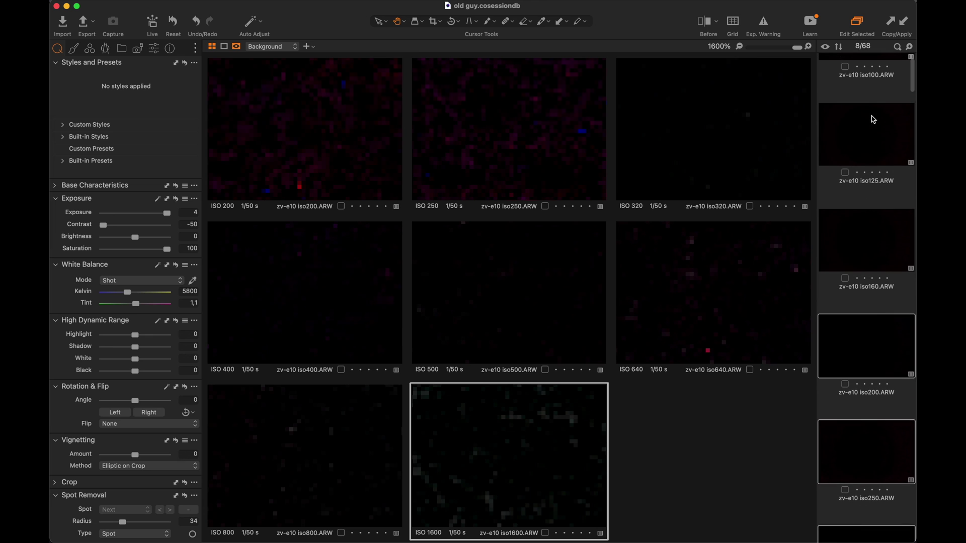
pyautogui.scroll(1, 873, 119)
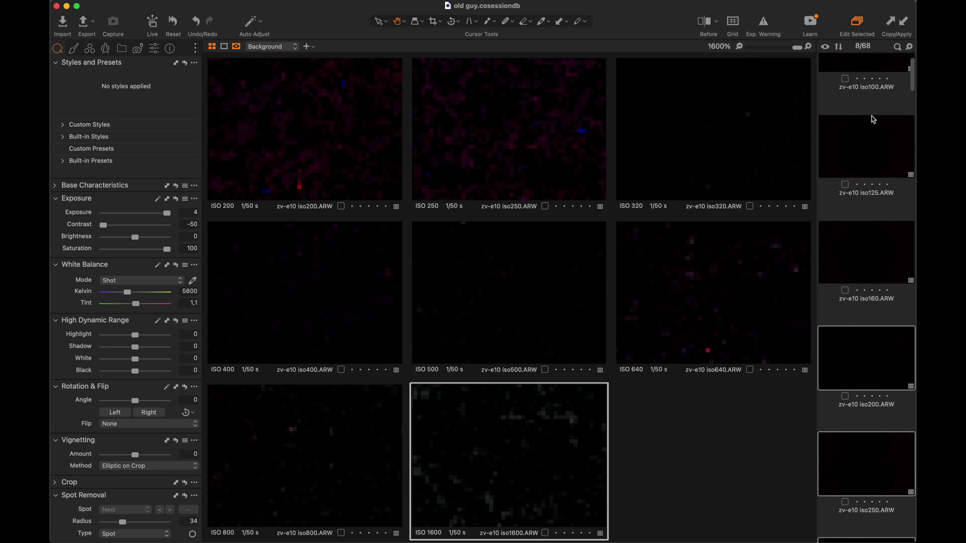
pyautogui.scroll(3, 871, 154)
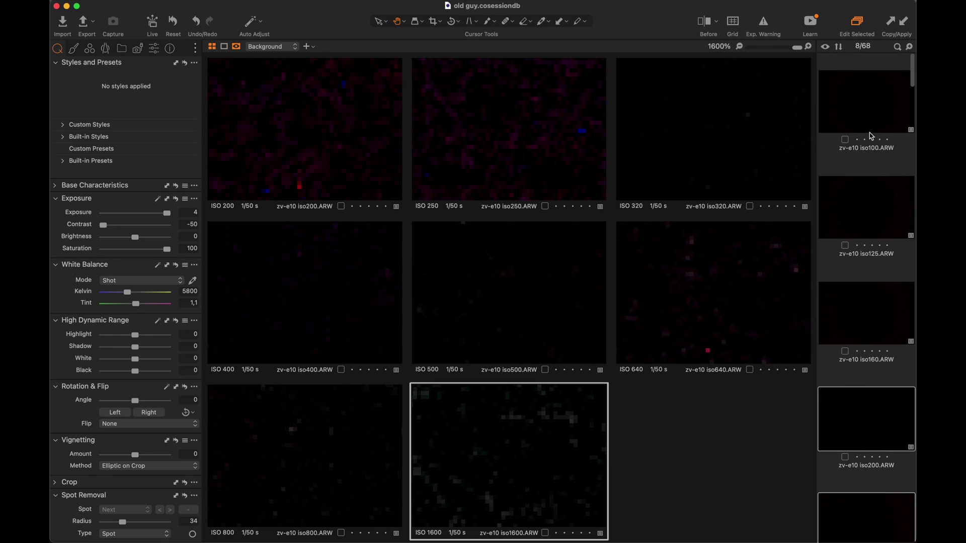
pyautogui.keyDown('shift'); pyautogui.click(871, 109); pyautogui.keyUp('shift')
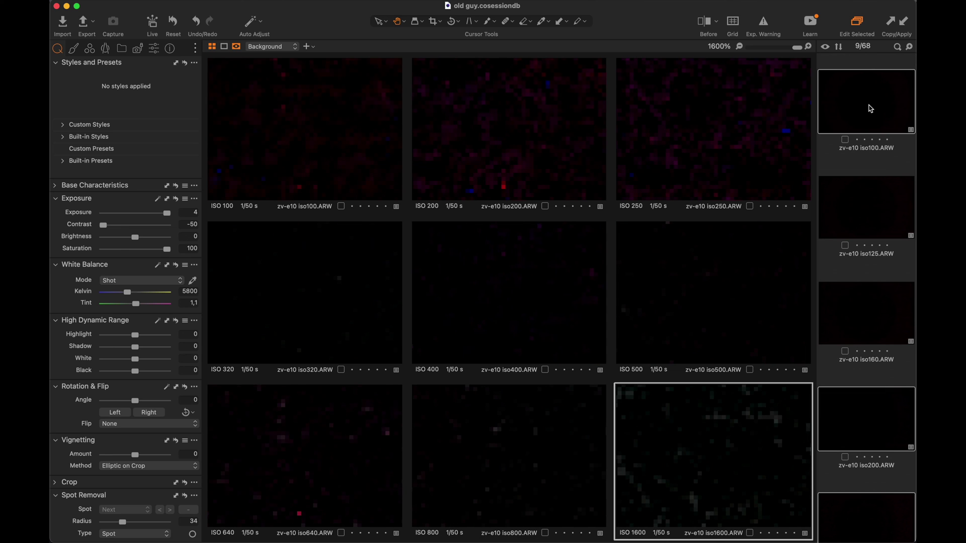